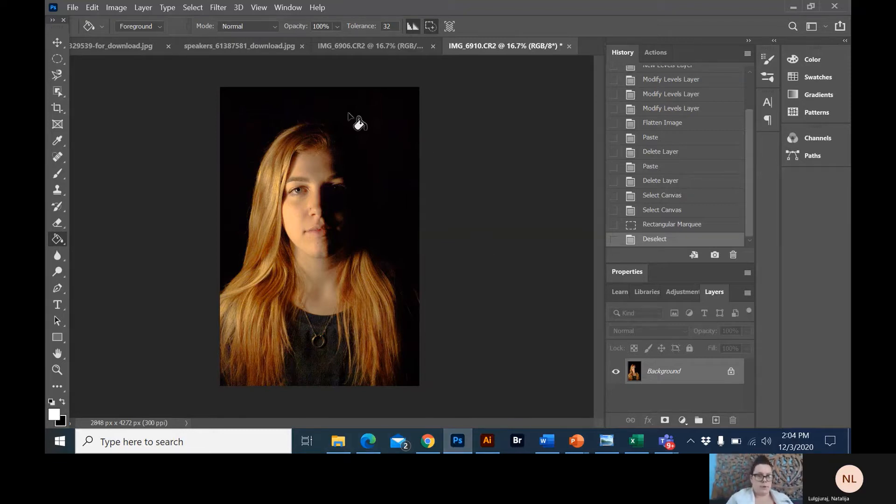
# In the profile portrait IMG_6906.CR2, select the entire canvas and copy it
pyautogui.click(387, 47)
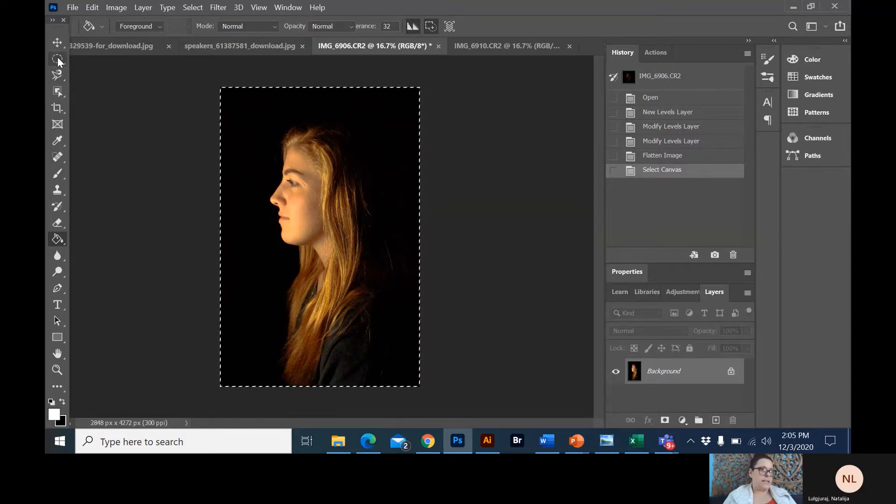
pyautogui.moveTo(57, 57); pyautogui.dragTo(73, 58)
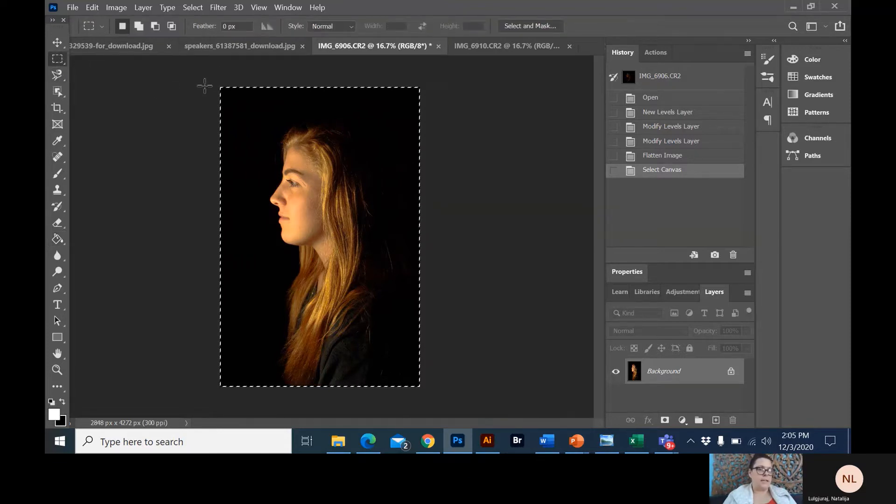
pyautogui.moveTo(215, 83); pyautogui.dragTo(479, 426)
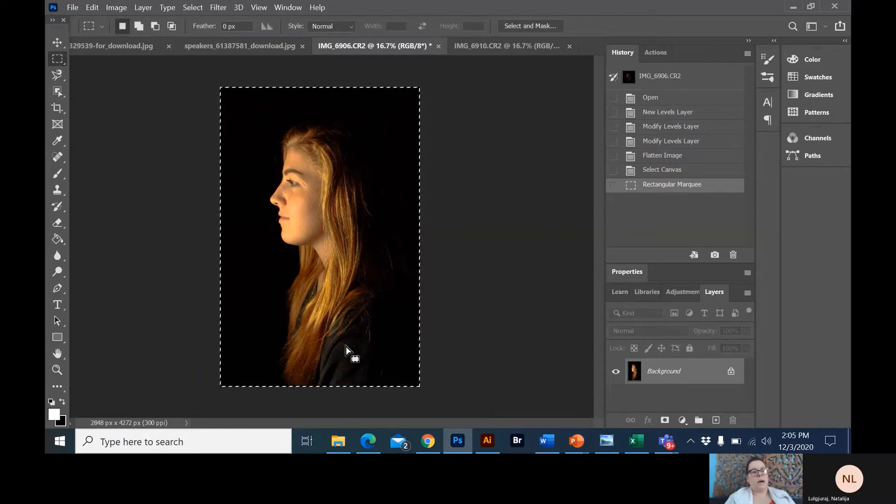
pyautogui.click(189, 7)
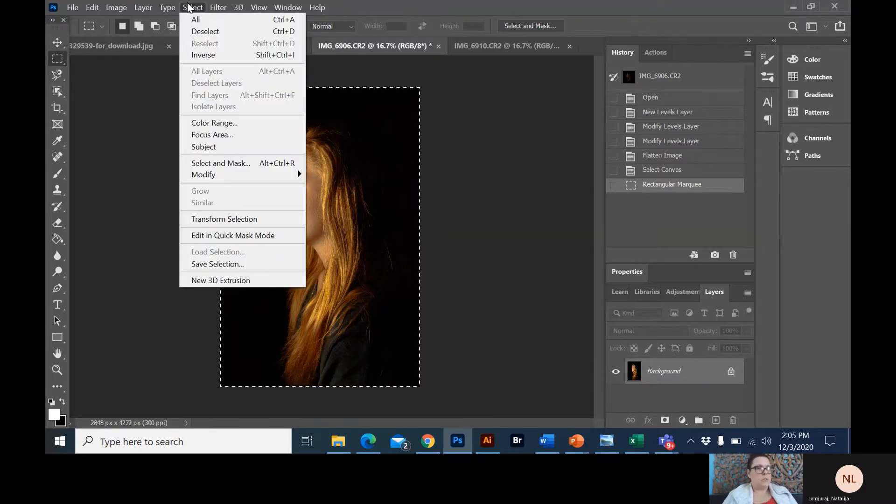
pyautogui.click(194, 24)
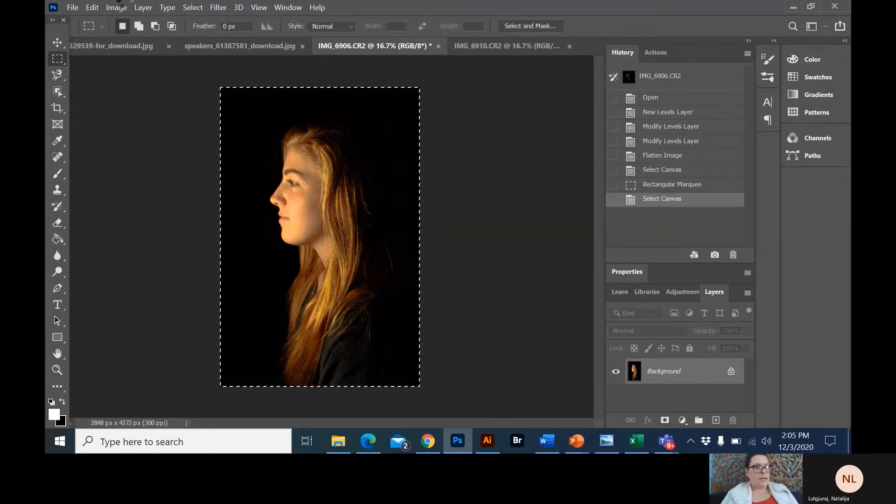
pyautogui.click(91, 9)
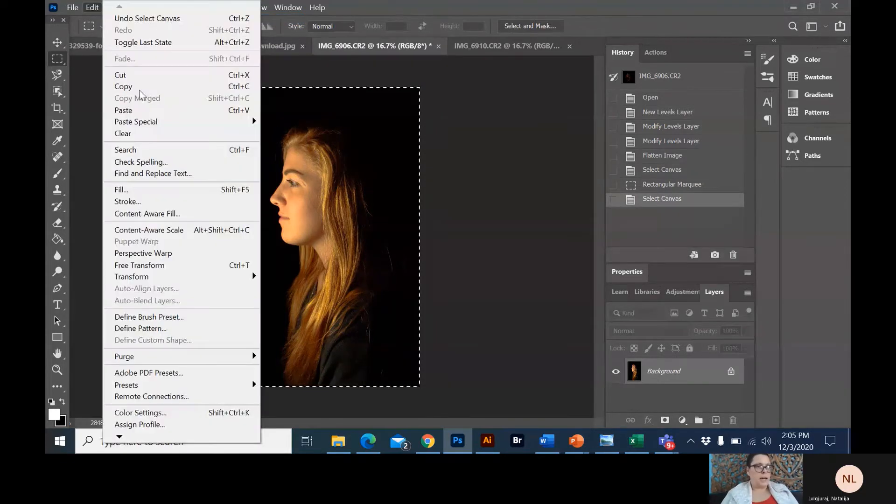
pyautogui.click(138, 87)
# Paste the copied profile into IMG_6910.CR2 as a new layer and toggle that layer's visibility off and on
pyautogui.click(476, 51)
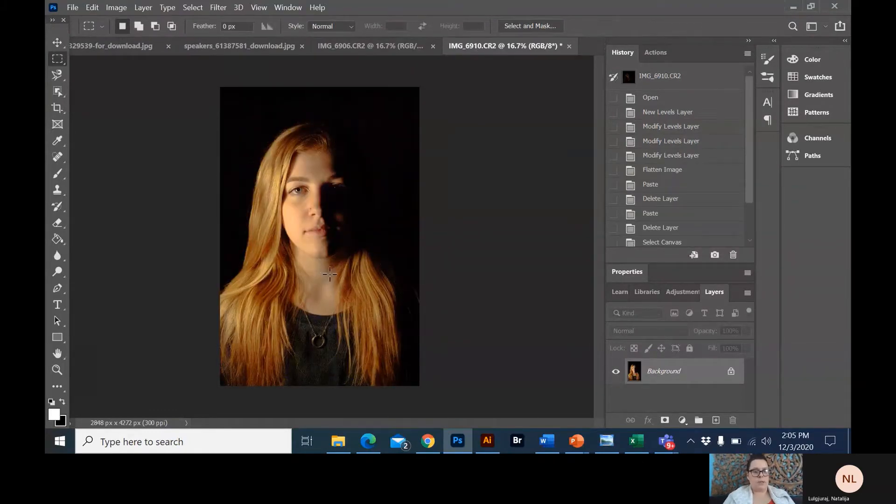
pyautogui.hotkey('ctrl', 'v')
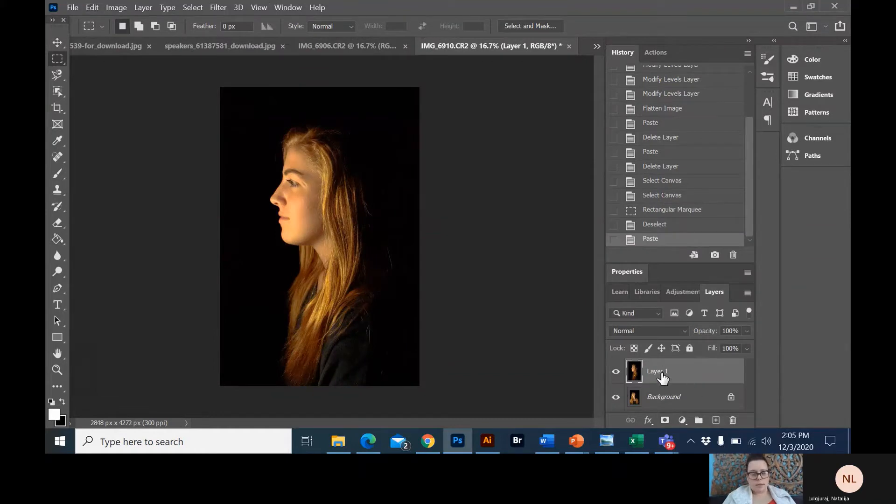
pyautogui.click(615, 374)
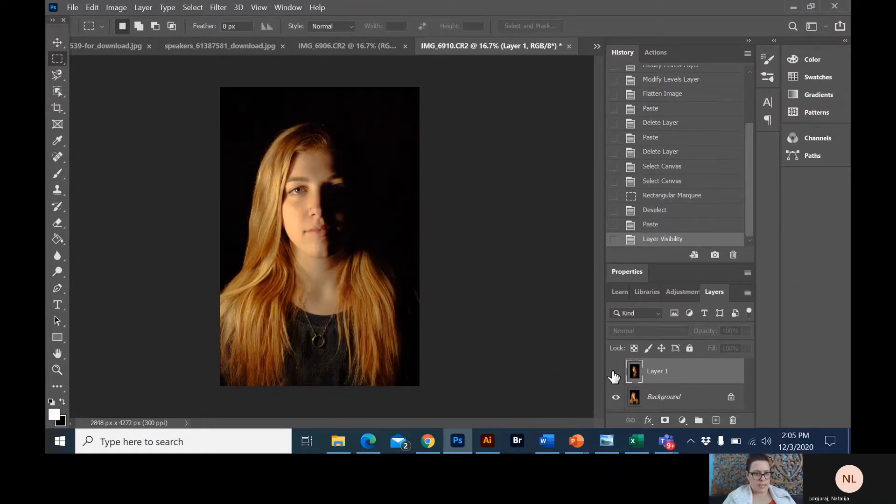
pyautogui.click(614, 373)
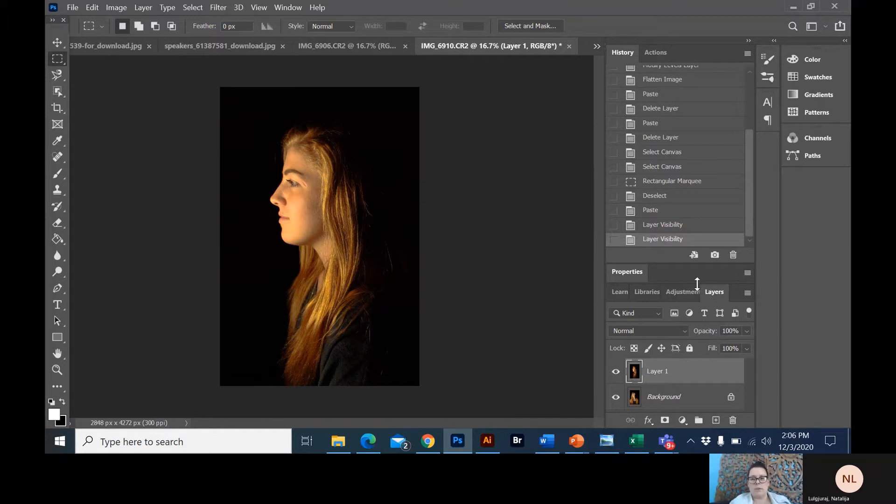
# Give the layer list more room and set Layer 1's blending mode to Soft Light
pyautogui.moveTo(696, 278); pyautogui.dragTo(685, 233)
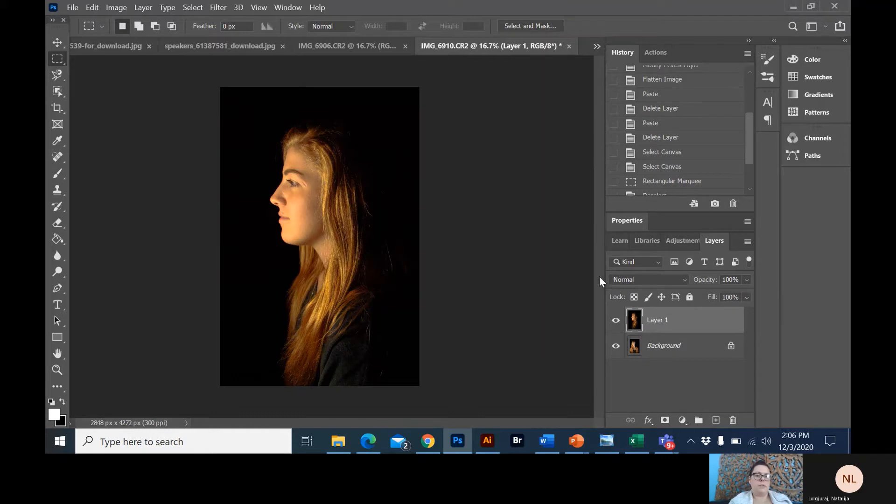
pyautogui.click(684, 281)
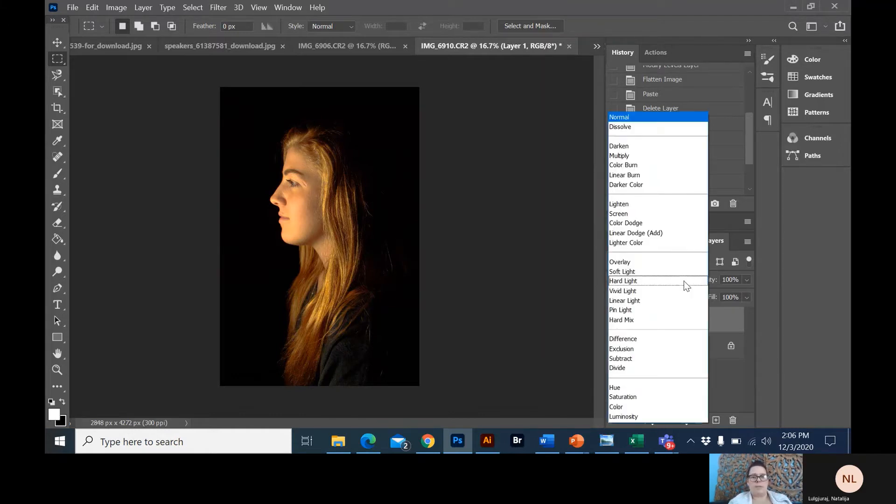
pyautogui.click(729, 321)
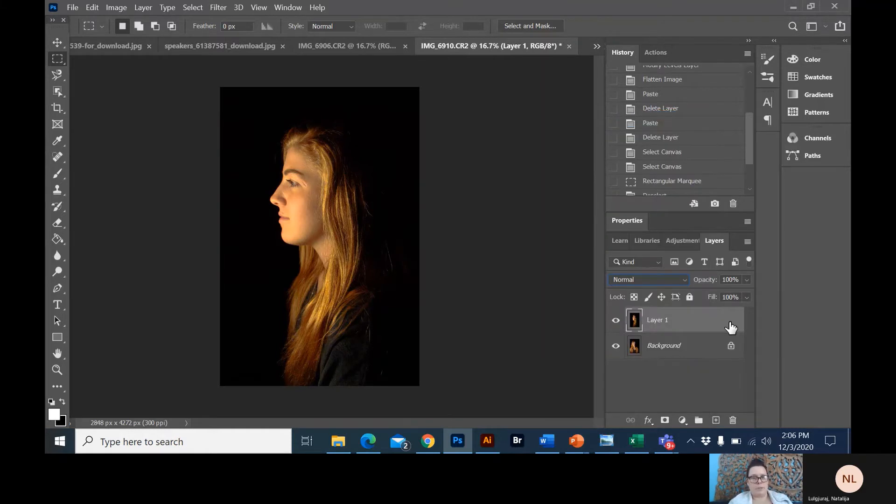
pyautogui.click(685, 279)
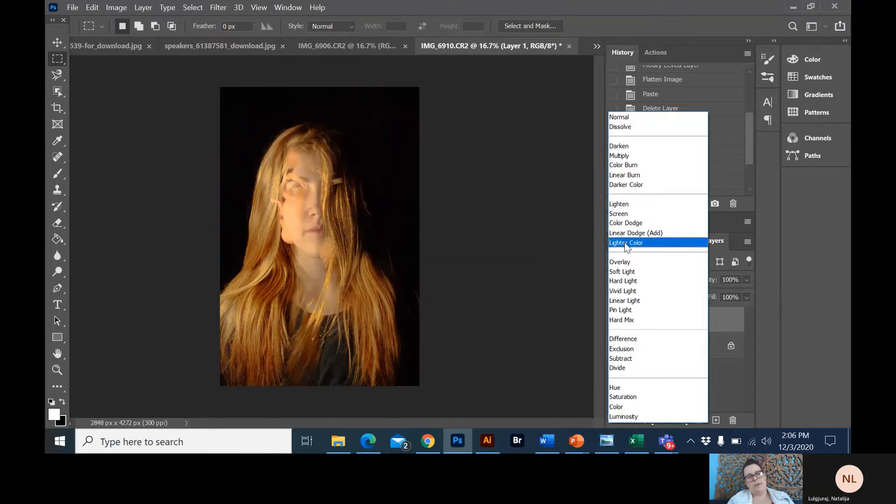
pyautogui.click(619, 272)
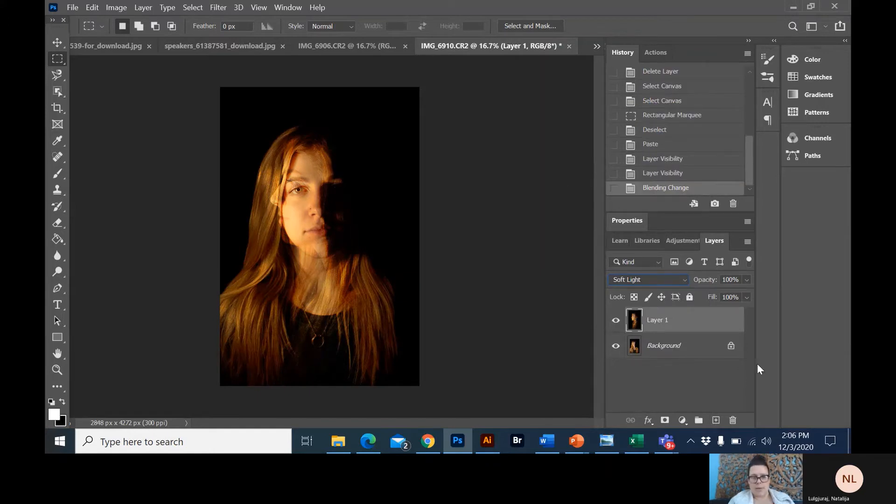
# Move the profile on Layer 1 toward the left side of the portrait and enlarge it to about 103% with Free Transform
pyautogui.click(58, 43)
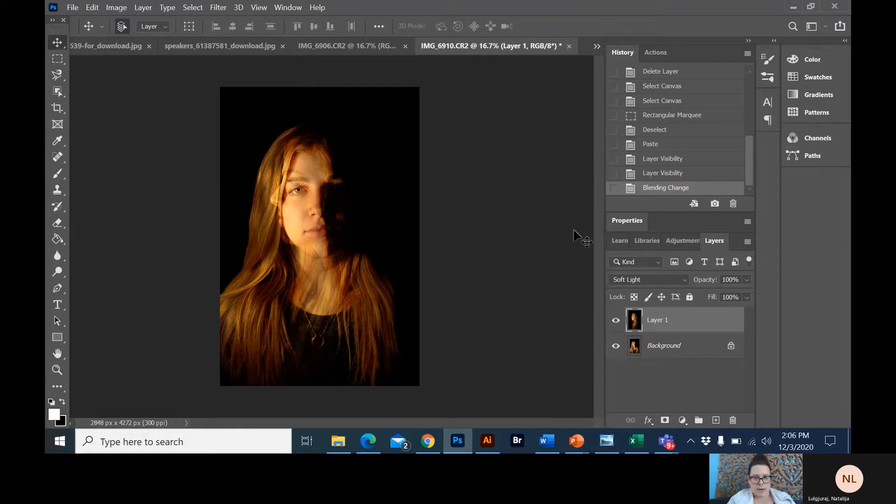
pyautogui.moveTo(303, 160); pyautogui.dragTo(267, 175)
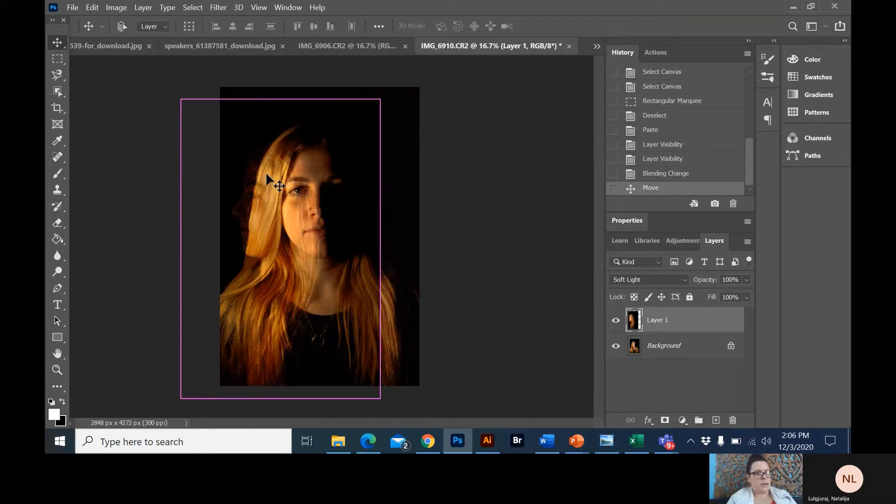
pyautogui.hotkey('ctrl', 't')
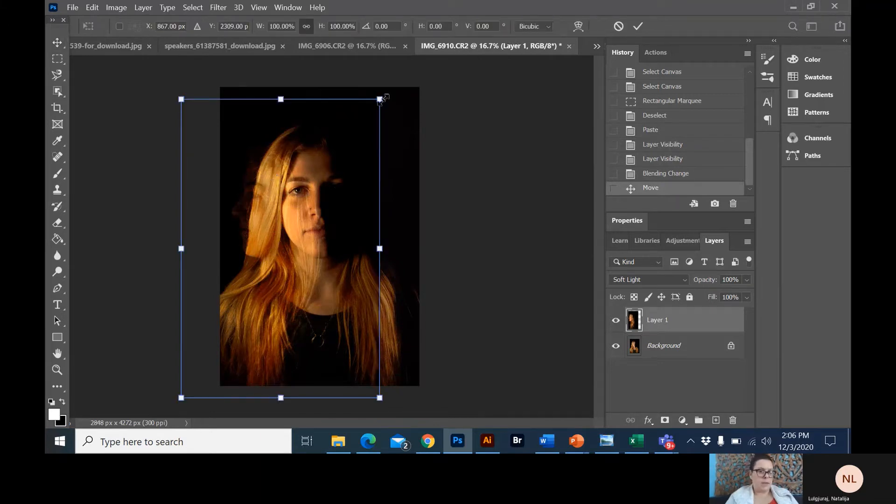
pyautogui.moveTo(384, 98)
pyautogui.mouseDown()
pyautogui.moveTo(398, 78)
pyautogui.moveTo(392, 93)
pyautogui.mouseUp()
pyautogui.rightClick(267, 181)
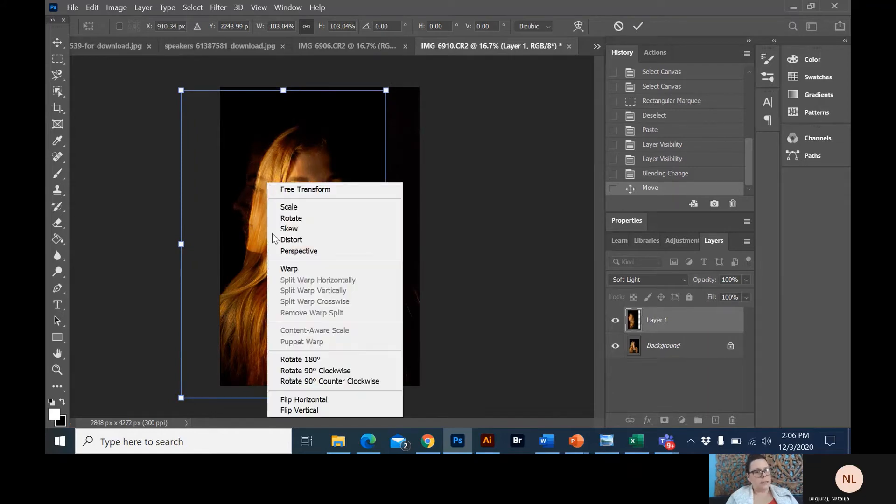
pyautogui.click(270, 170)
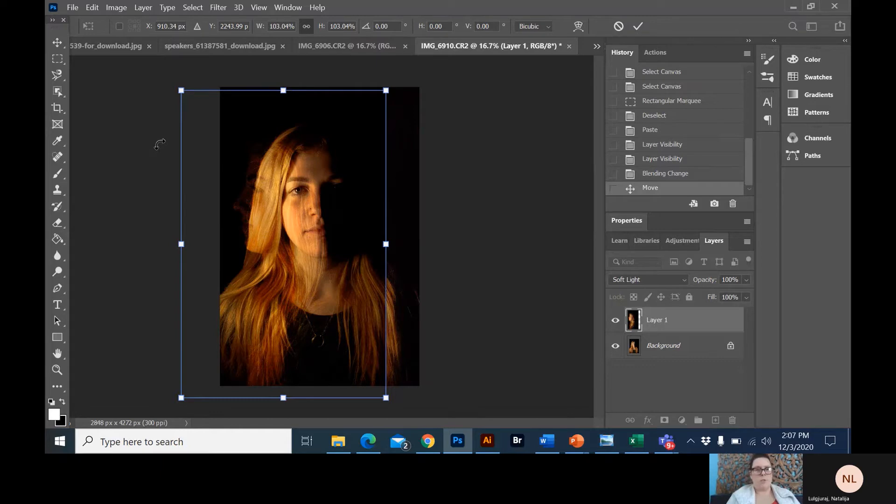
# Try Hard Light on Layer 1, settle on the Difference blending mode, and nudge the profile slightly further left
pyautogui.click(627, 279)
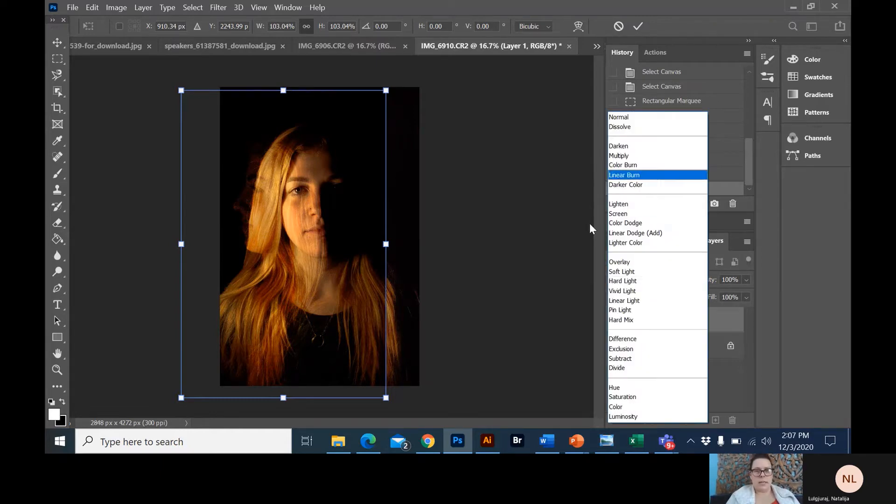
pyautogui.click(622, 281)
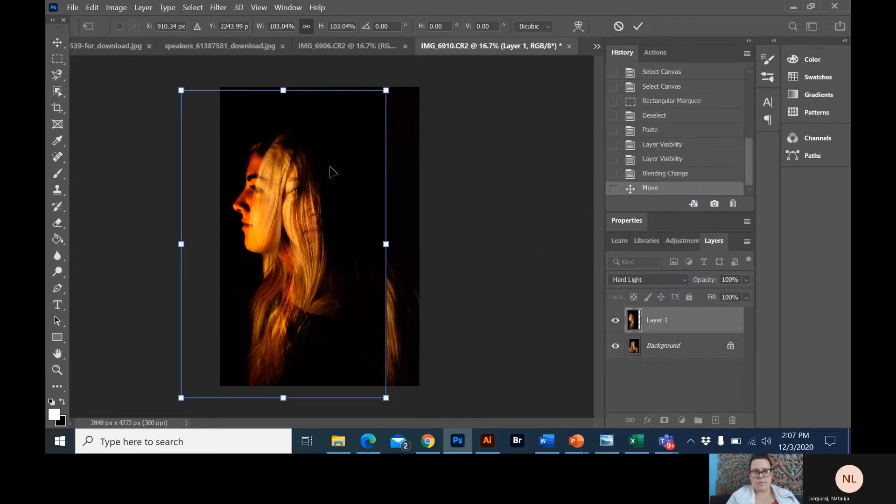
pyautogui.press('Return')
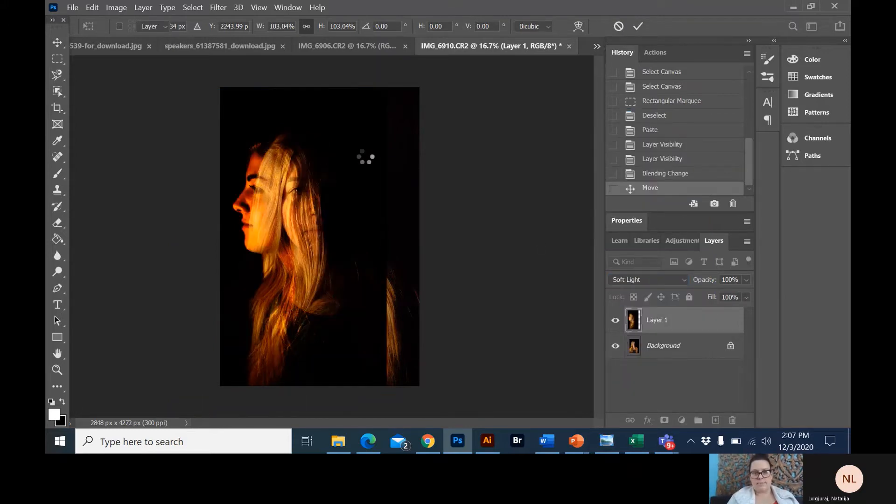
pyautogui.click(659, 280)
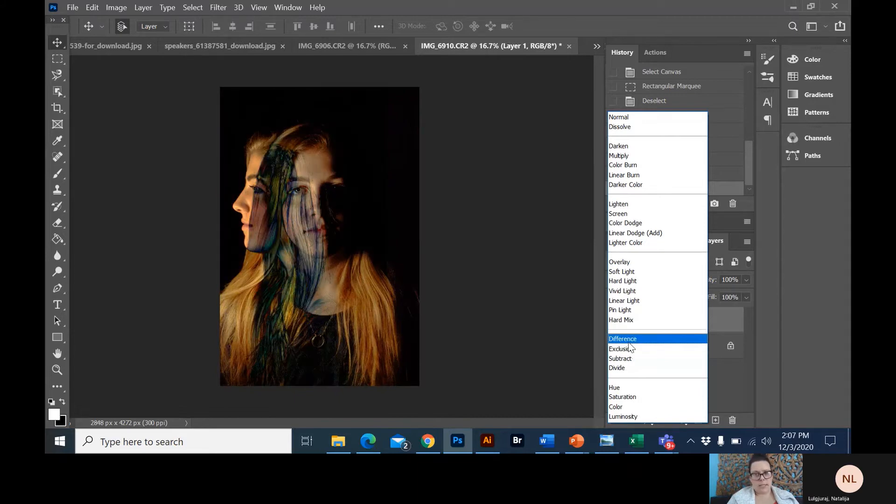
pyautogui.click(628, 342)
pyautogui.moveTo(251, 210); pyautogui.dragTo(245, 216)
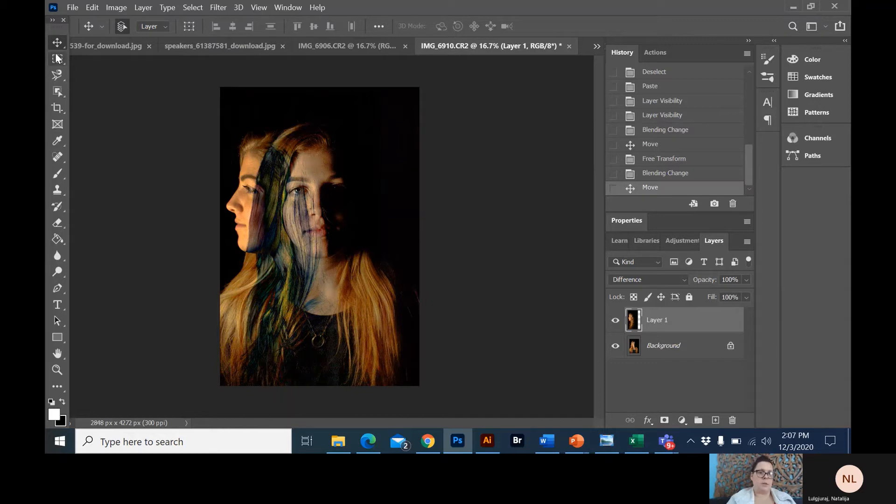
# Copy the whole canvas area of Layer 1 and paste it as a second profile layer
pyautogui.hotkey('ctrl', 'a')
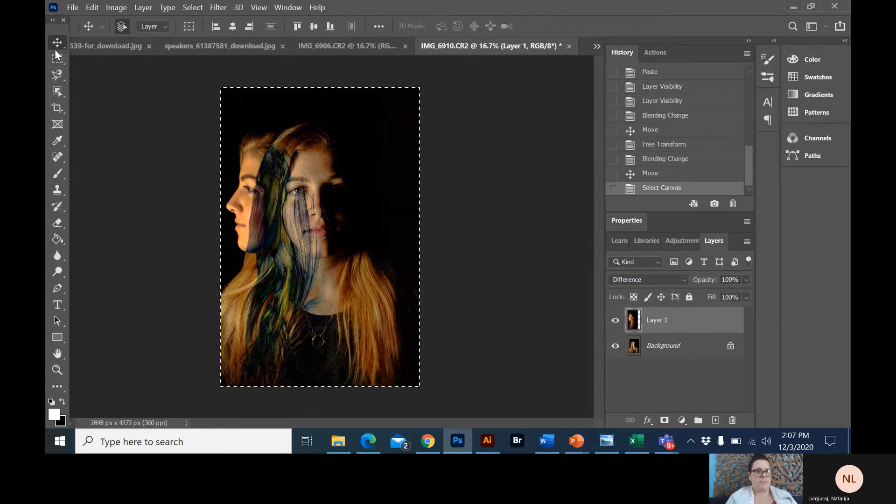
pyautogui.moveTo(252, 270); pyautogui.dragTo(253, 269)
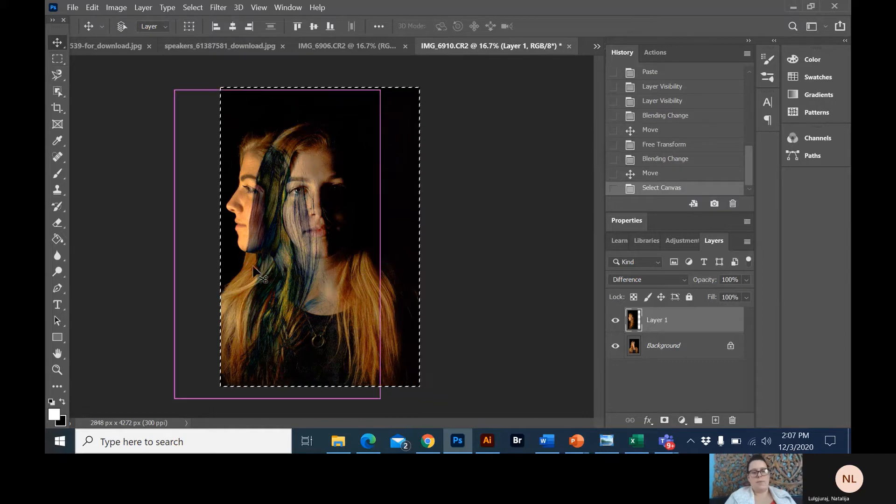
pyautogui.hotkey('ctrl', 'v')
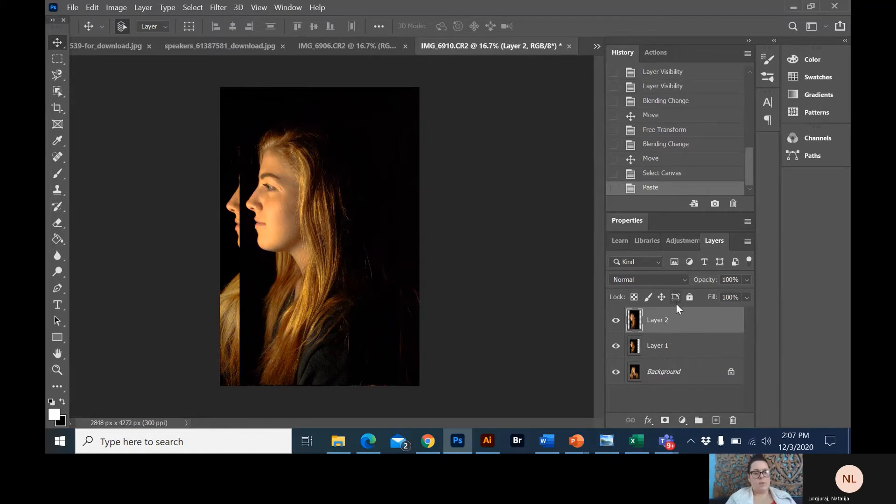
# Place the second profile, flipped horizontally, on the right side of the portrait and set its blending mode to Difference
pyautogui.hotkey('ctrl', 't')
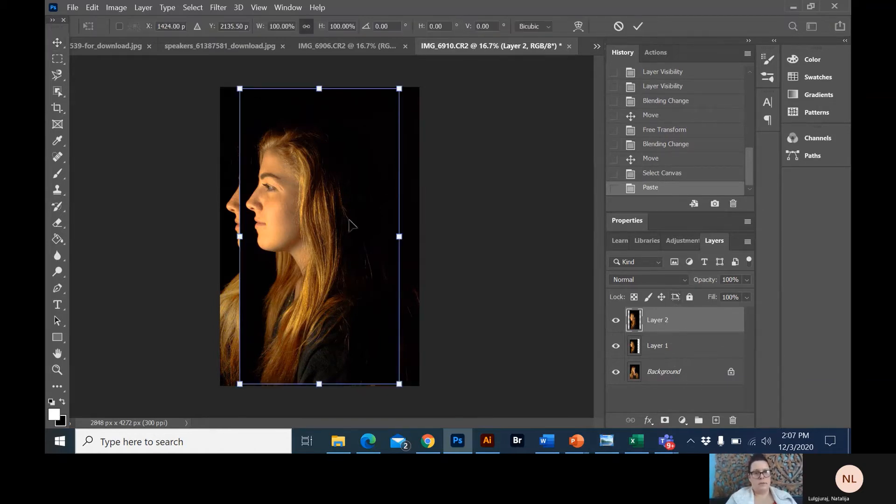
pyautogui.rightClick(288, 229)
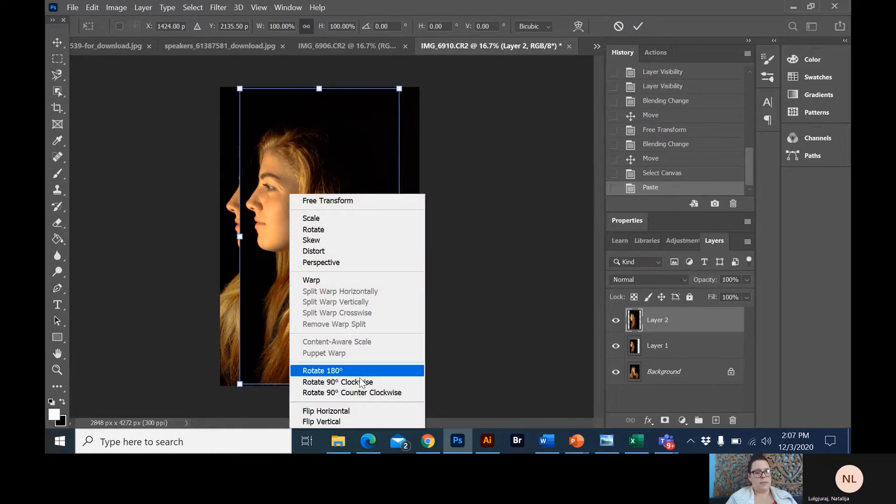
pyautogui.click(363, 412)
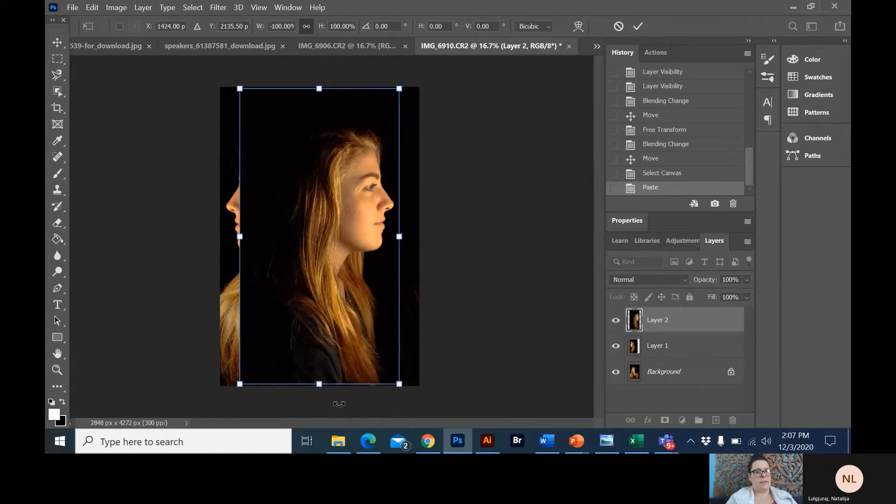
pyautogui.moveTo(332, 225); pyautogui.dragTo(357, 226)
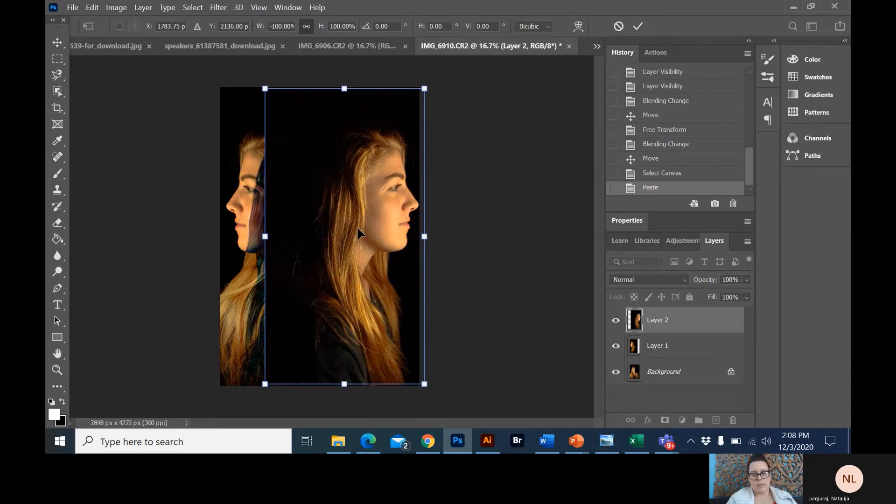
pyautogui.press('Return')
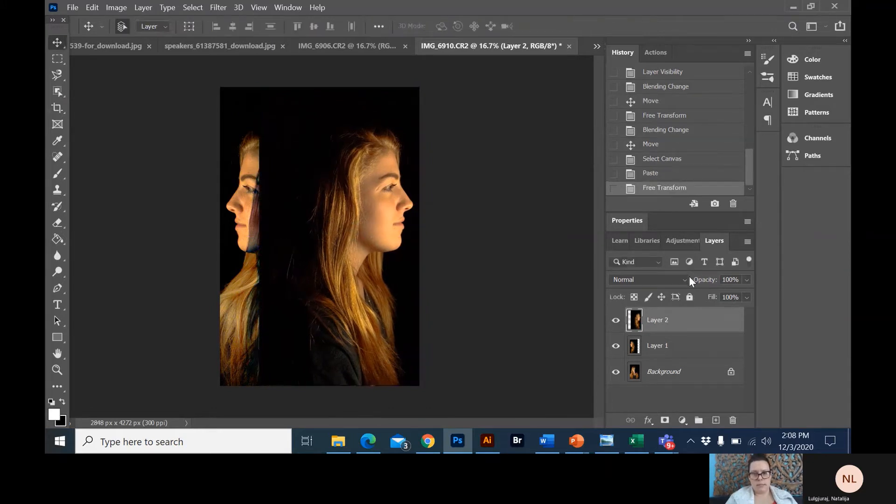
pyautogui.click(675, 279)
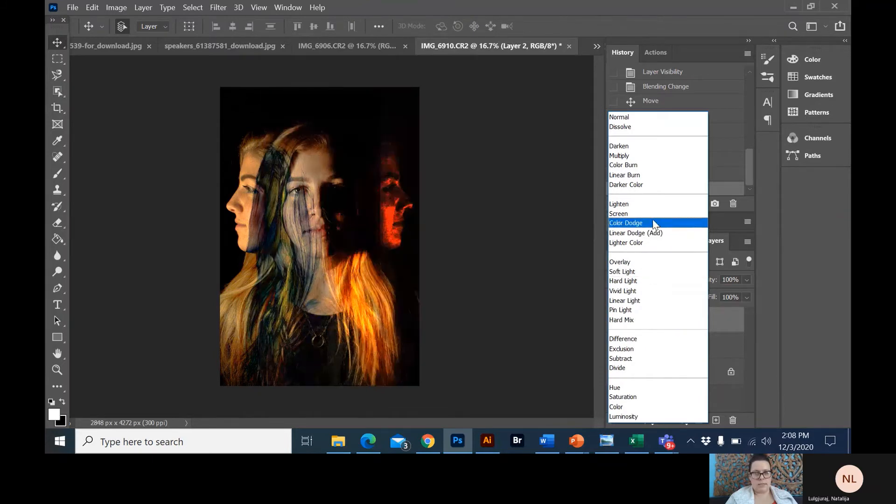
pyautogui.click(633, 341)
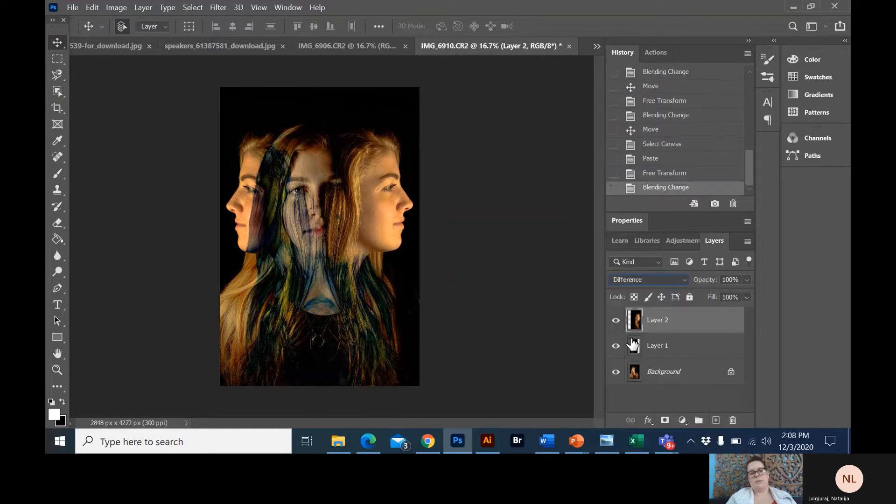
# Nudge the Layer 2 profile slightly down and toward the centre of the portrait
pyautogui.moveTo(379, 223); pyautogui.dragTo(375, 240)
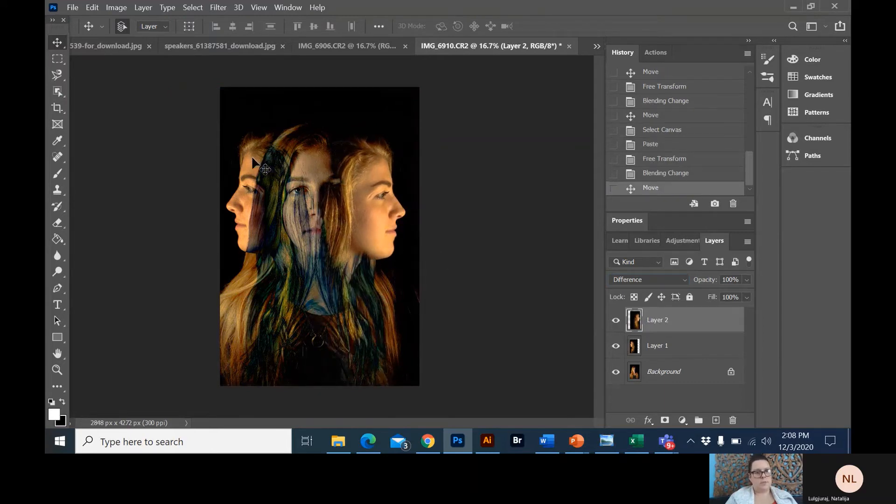
pyautogui.moveTo(252, 159); pyautogui.dragTo(254, 160)
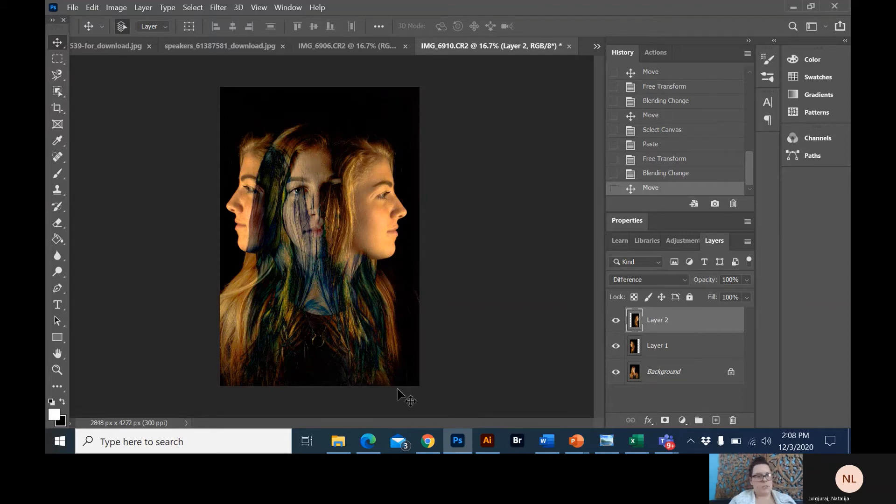
# Extend the crop frame beyond the portrait's left edge, comparing white and black as the background colour and keeping black
pyautogui.click(57, 108)
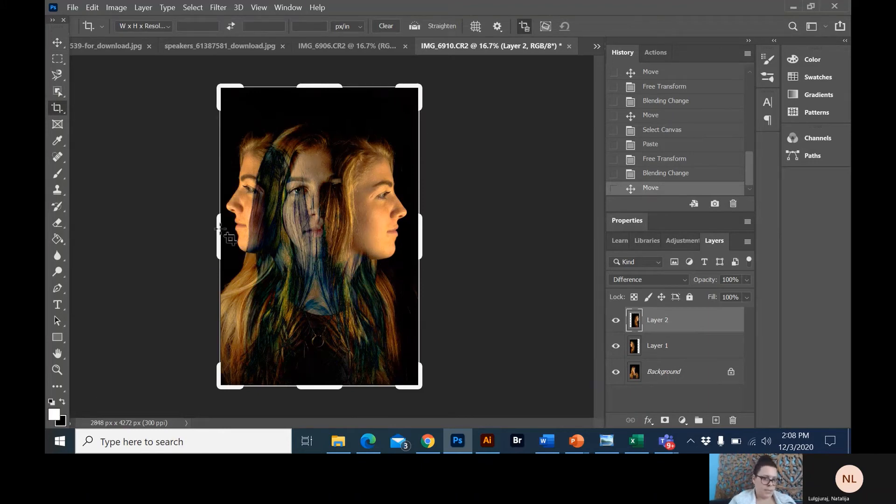
pyautogui.moveTo(219, 228); pyautogui.dragTo(216, 228)
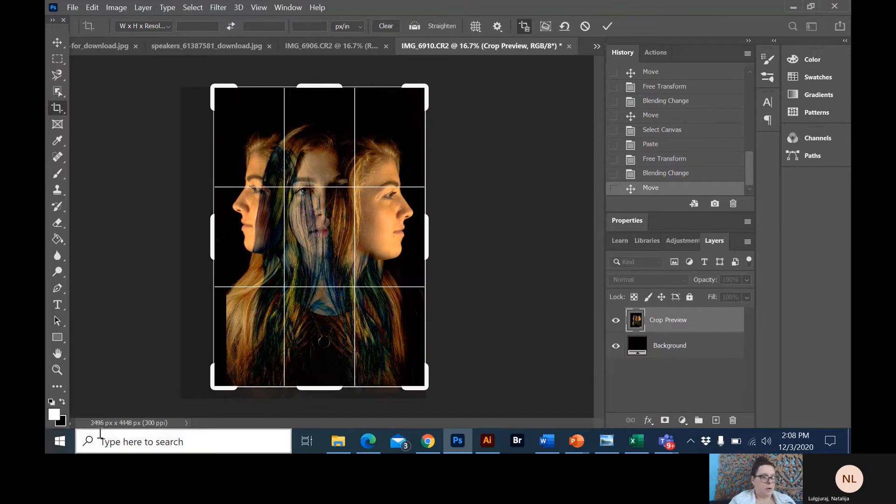
pyautogui.click(62, 401)
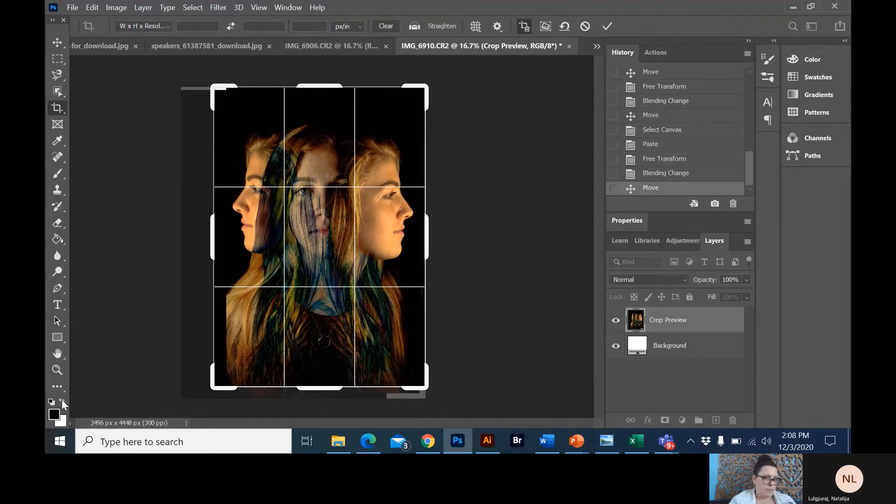
pyautogui.click(62, 400)
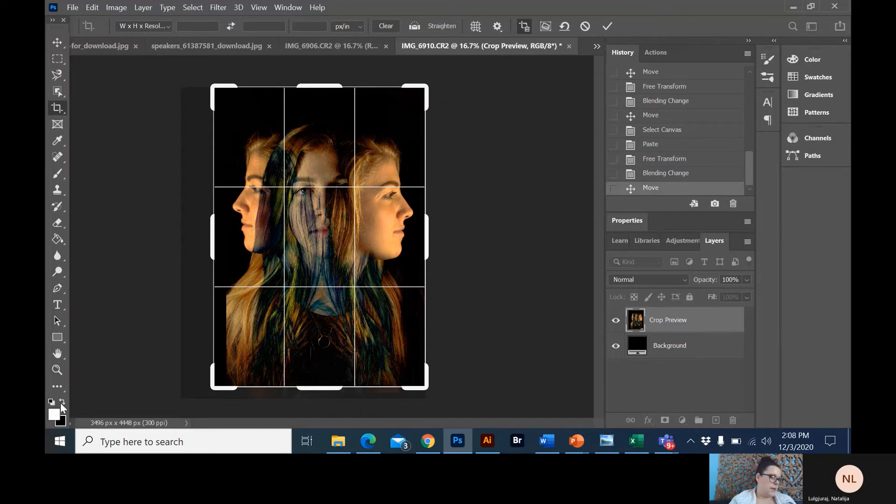
pyautogui.moveTo(213, 231); pyautogui.dragTo(166, 231)
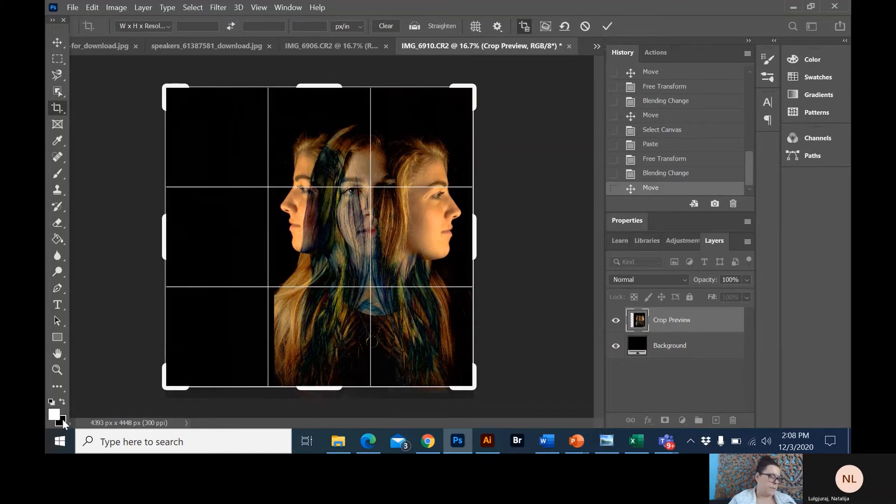
pyautogui.click(62, 402)
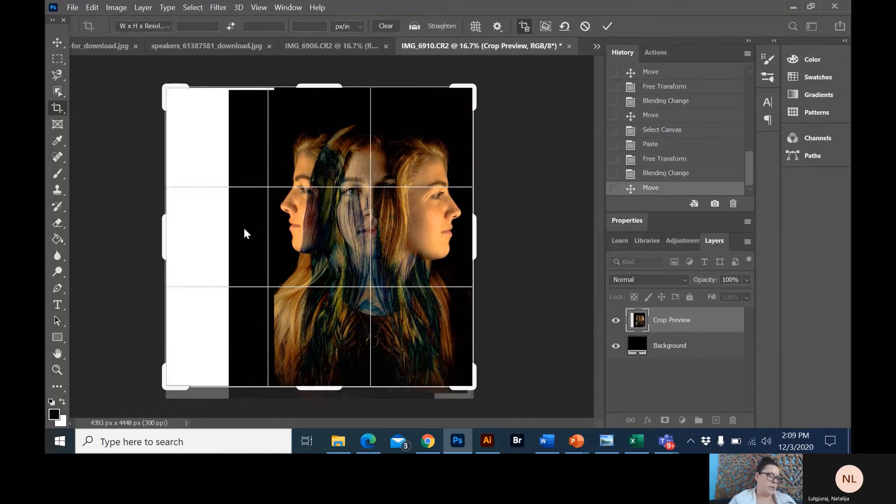
pyautogui.click(62, 402)
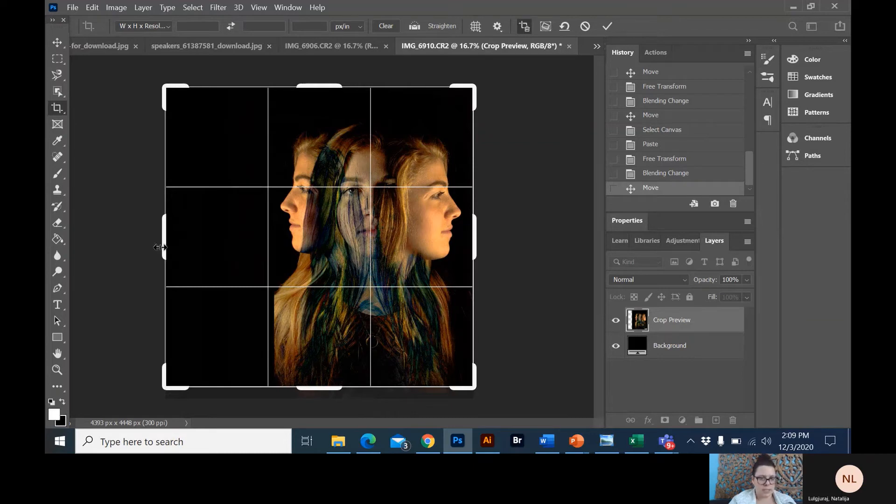
# Widen the crop frame further, mainly on the left, and apply it for a 5400 x 4272 px canvas
pyautogui.moveTo(163, 251); pyautogui.dragTo(138, 252)
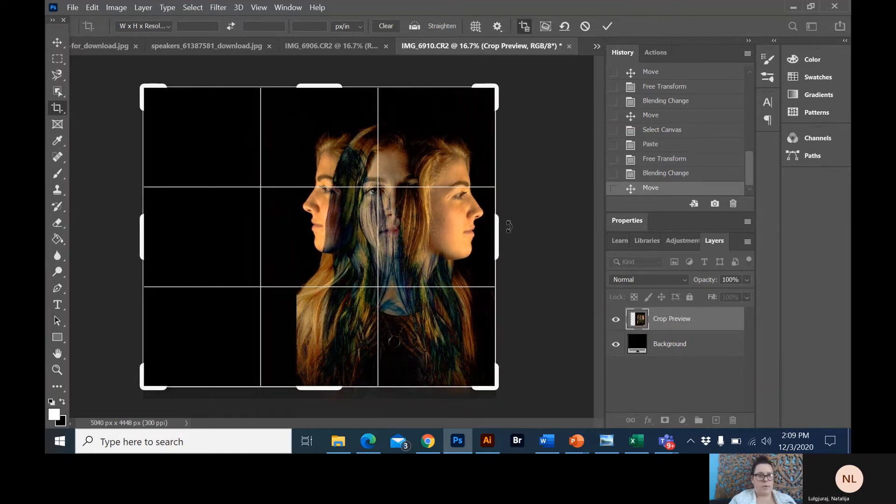
pyautogui.moveTo(497, 234); pyautogui.dragTo(504, 235)
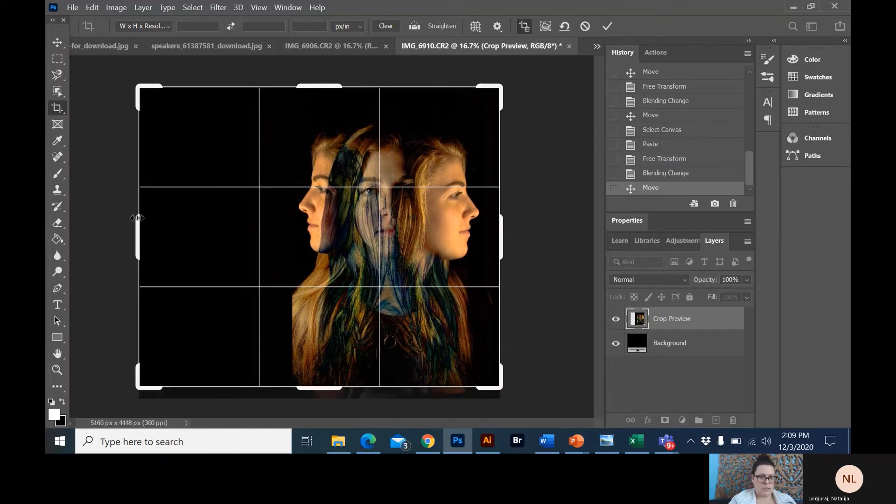
pyautogui.moveTo(137, 218); pyautogui.dragTo(128, 216)
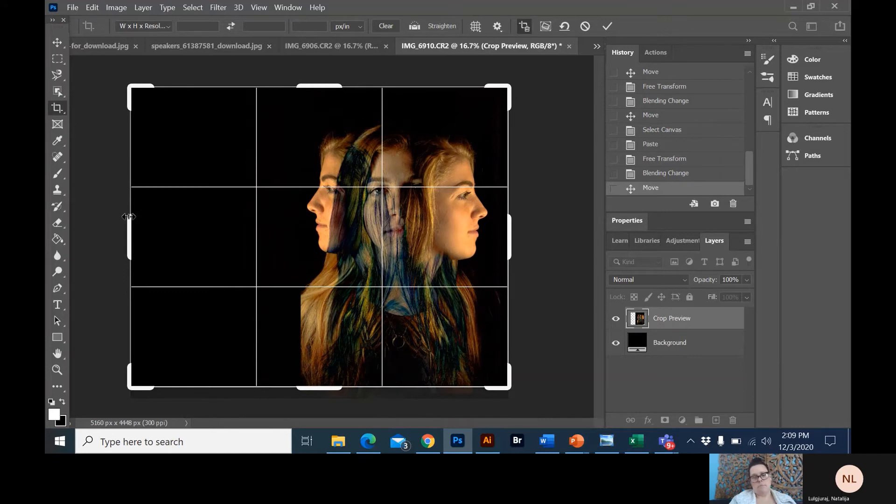
pyautogui.press('Return')
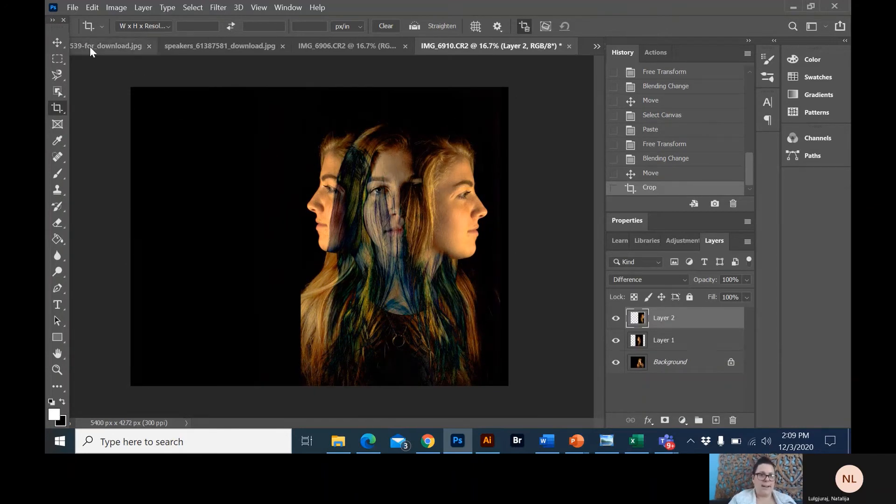
# Shift the Layer 2 profile slightly right and the Layer 1 profile further left, away from the frontal face
pyautogui.click(50, 36)
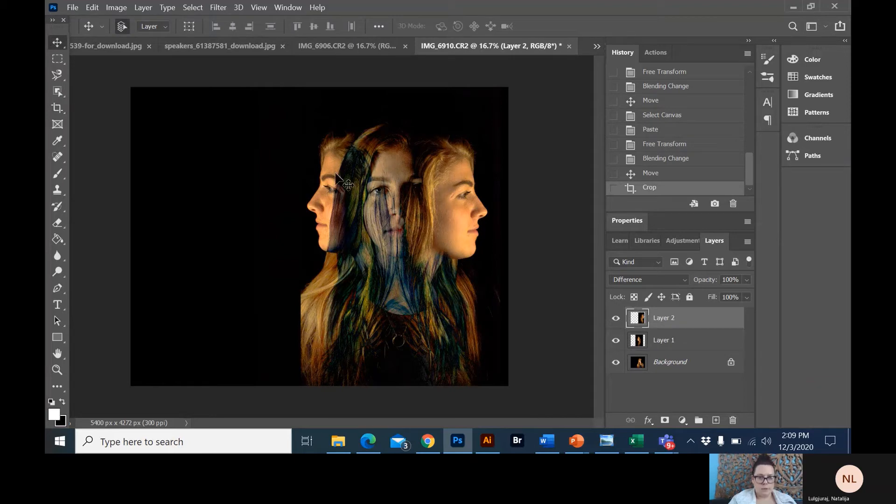
pyautogui.moveTo(340, 174)
pyautogui.mouseDown()
pyautogui.moveTo(326, 166)
pyautogui.moveTo(338, 174)
pyautogui.mouseUp()
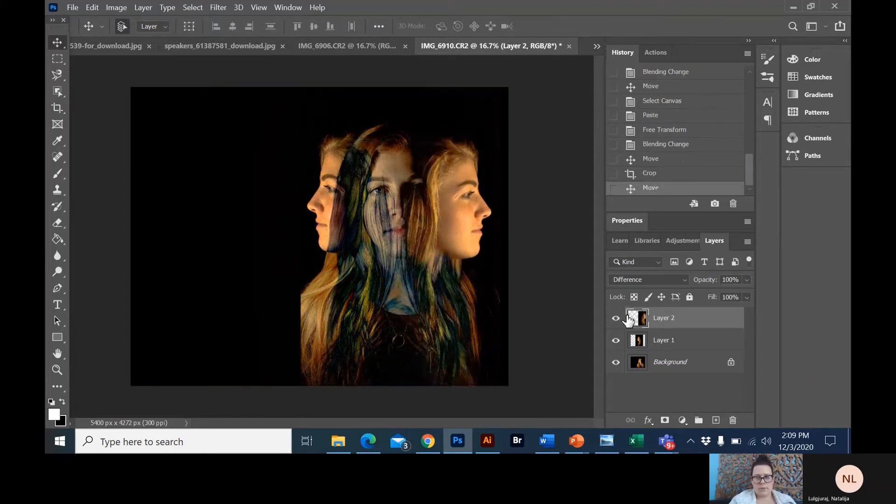
pyautogui.click(674, 345)
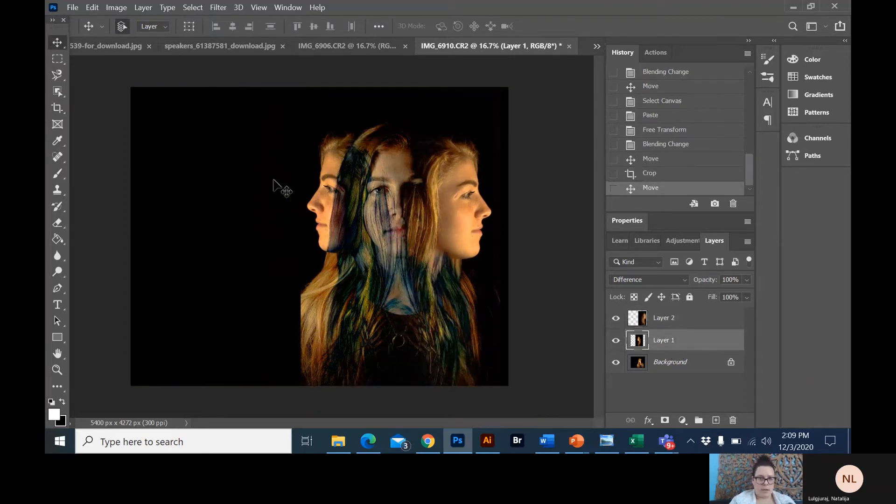
pyautogui.moveTo(319, 191); pyautogui.dragTo(301, 192)
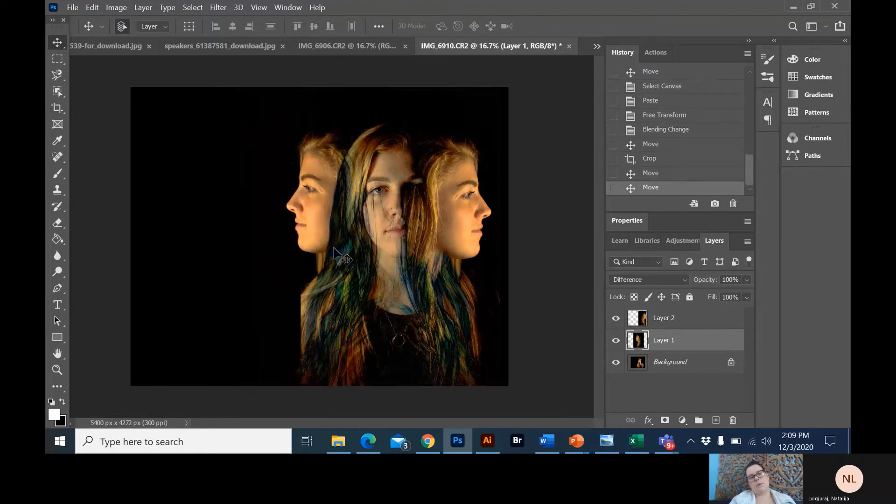
pyautogui.click(307, 223)
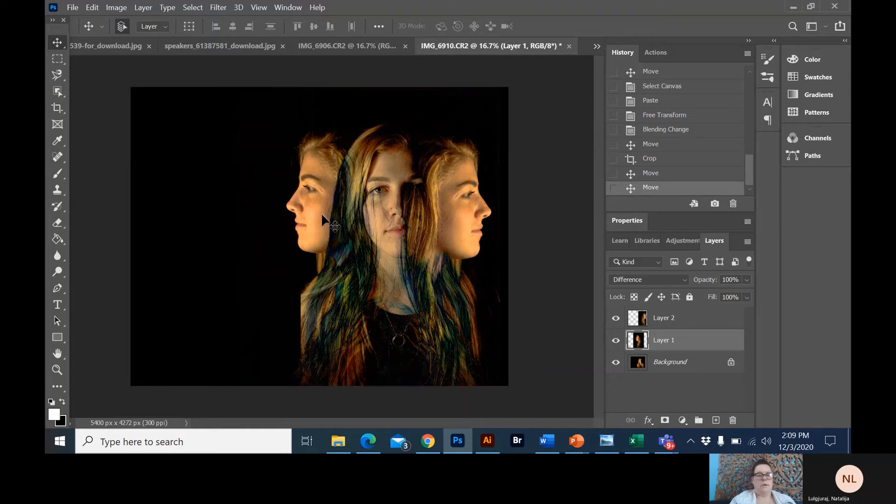
# Free-transform Layer 2 across to the left of the frontal face at about 82% scale, undoing a further shrink
pyautogui.click(473, 207)
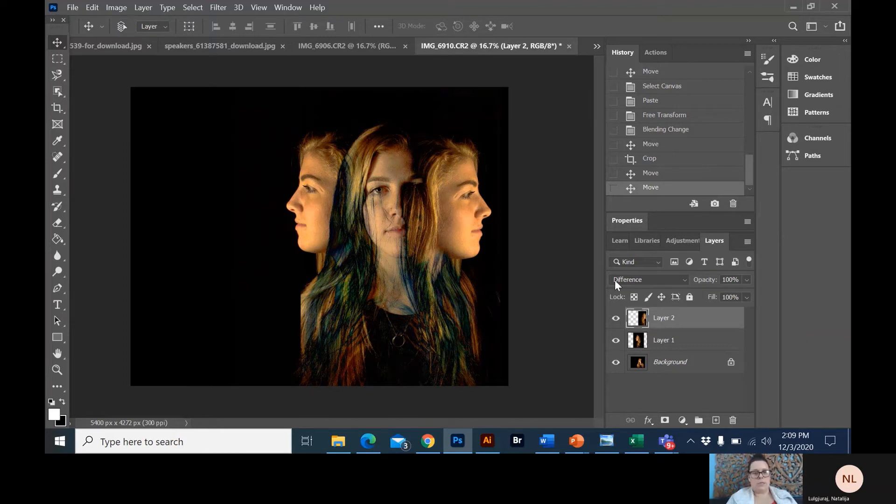
pyautogui.hotkey('ctrl', 't')
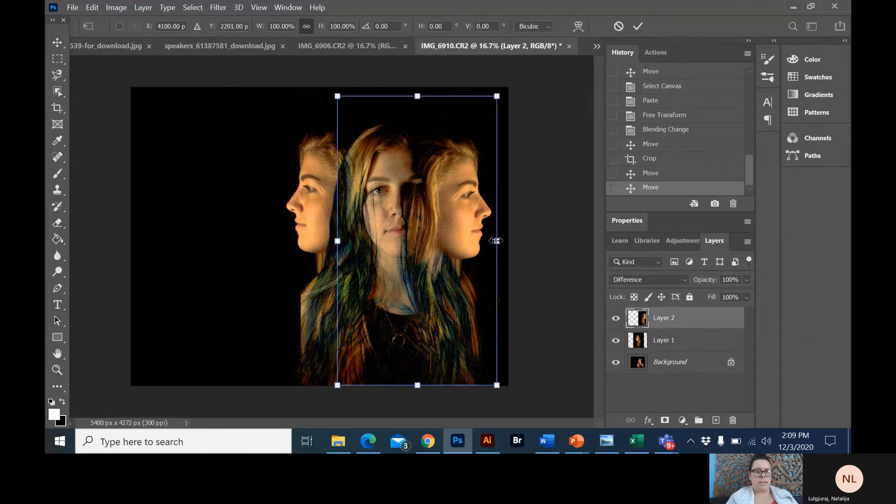
pyautogui.moveTo(496, 240); pyautogui.dragTo(204, 204)
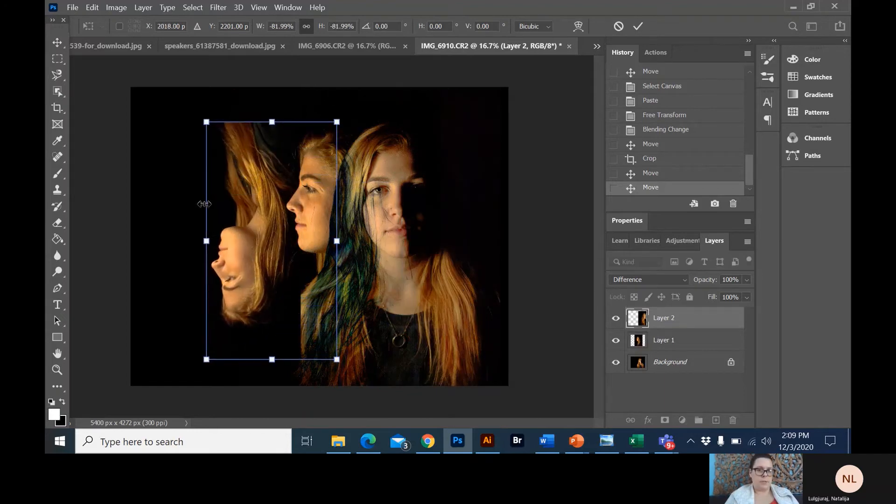
pyautogui.moveTo(273, 130); pyautogui.dragTo(285, 195)
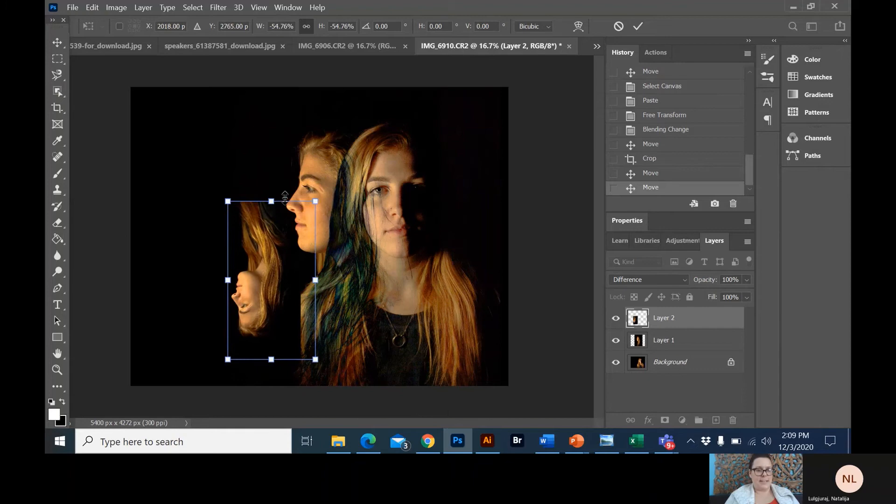
pyautogui.hotkey('ctrl', 'z')
# Flip the Layer 2 profile until it is upright and move it to the left of the Layer 1 profile
pyautogui.rightClick(253, 256)
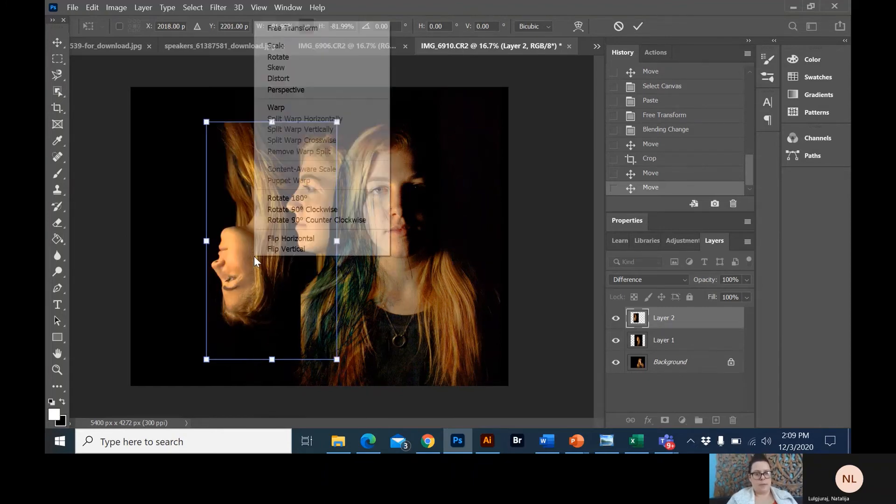
pyautogui.click(303, 240)
pyautogui.click(303, 239)
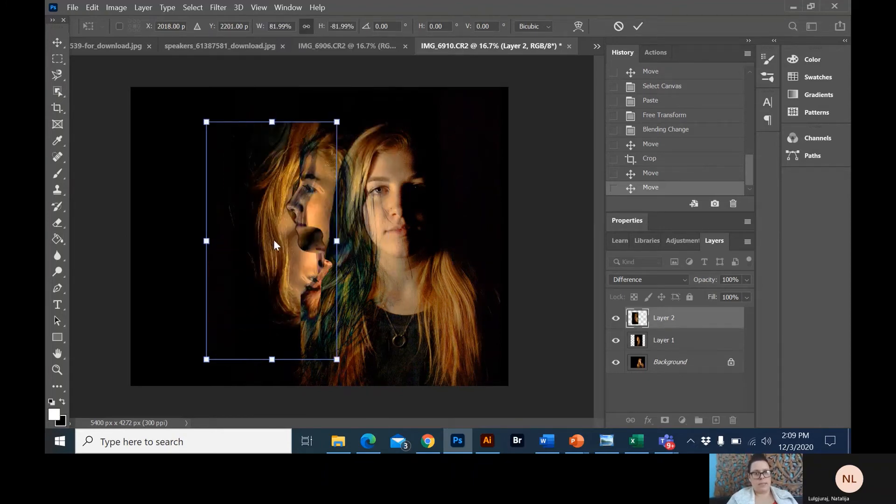
pyautogui.hotkey('ctrl', 'z')
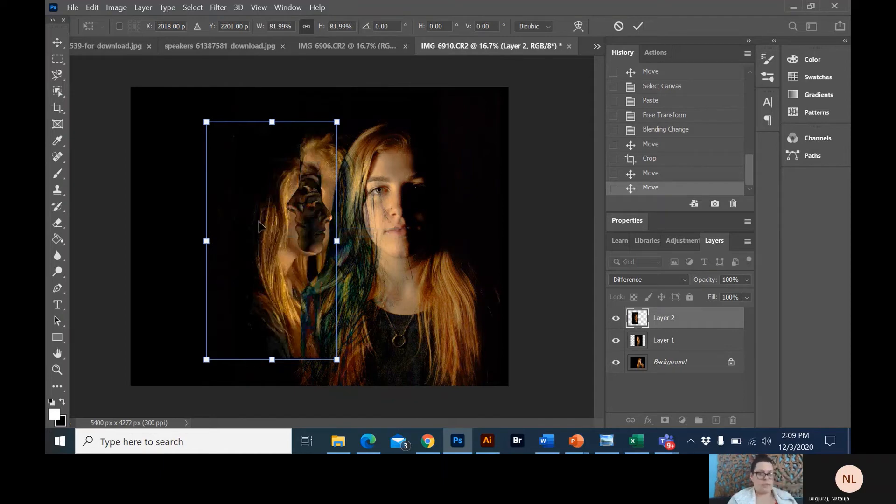
pyautogui.moveTo(260, 227); pyautogui.dragTo(223, 195)
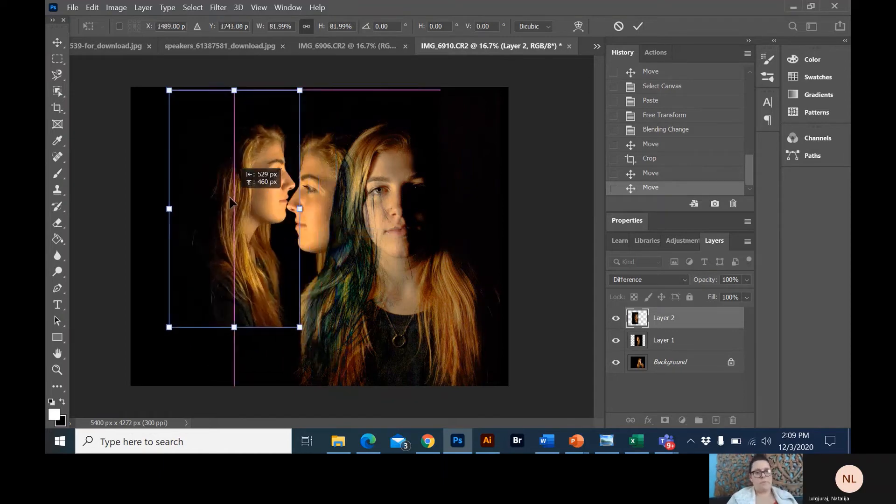
# Flip the Layer 2 profile horizontally, enlarge it to about 135%, move it slightly up, and apply the transform
pyautogui.rightClick(278, 214)
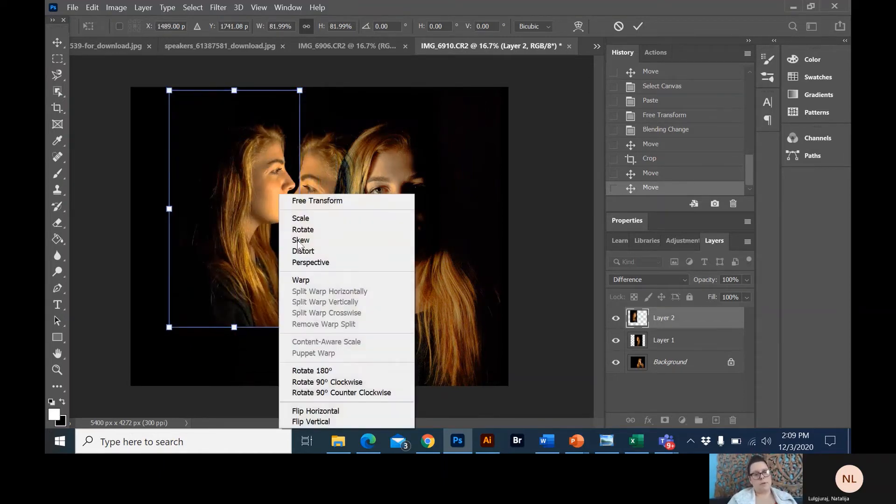
pyautogui.click(335, 413)
pyautogui.moveTo(301, 328); pyautogui.dragTo(467, 450)
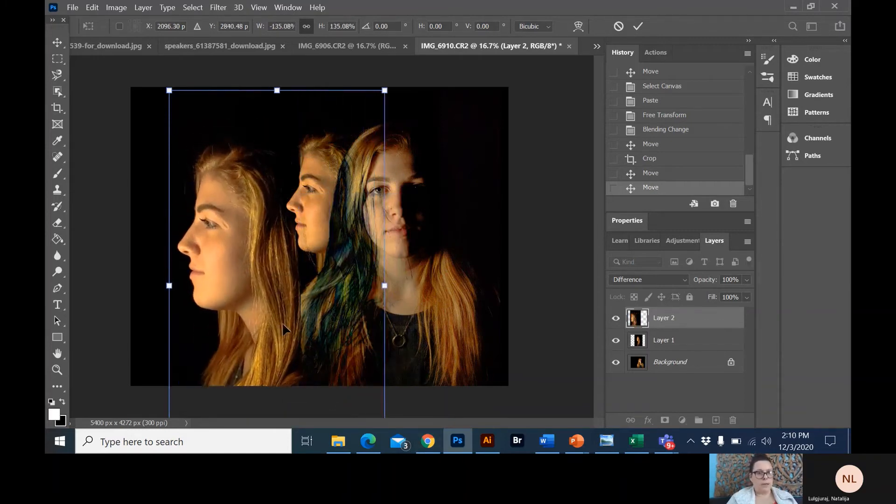
pyautogui.moveTo(283, 329); pyautogui.dragTo(287, 295)
pyautogui.press('Return')
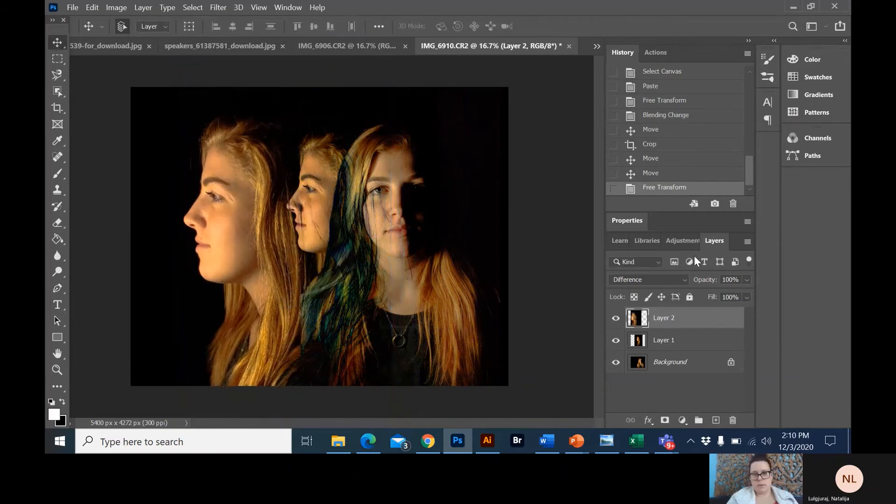
# Keep Layer 2 on the Difference blending mode and lower its opacity to 35%
pyautogui.click(663, 276)
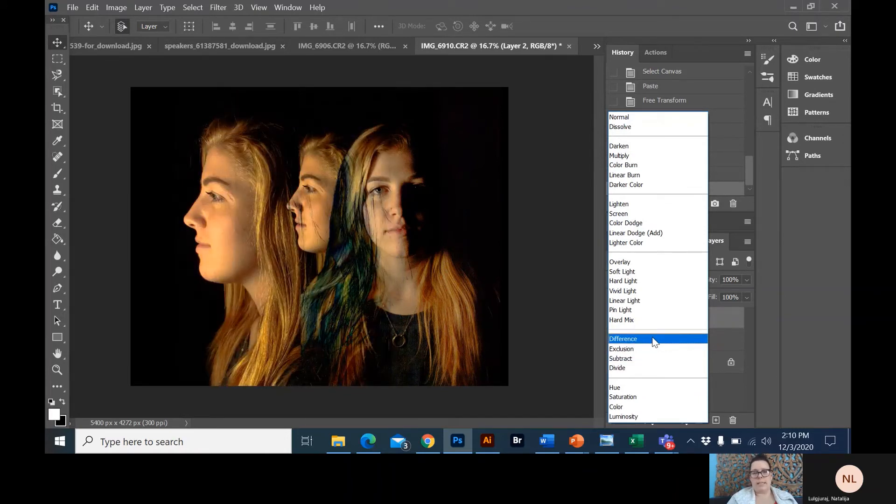
pyautogui.click(655, 339)
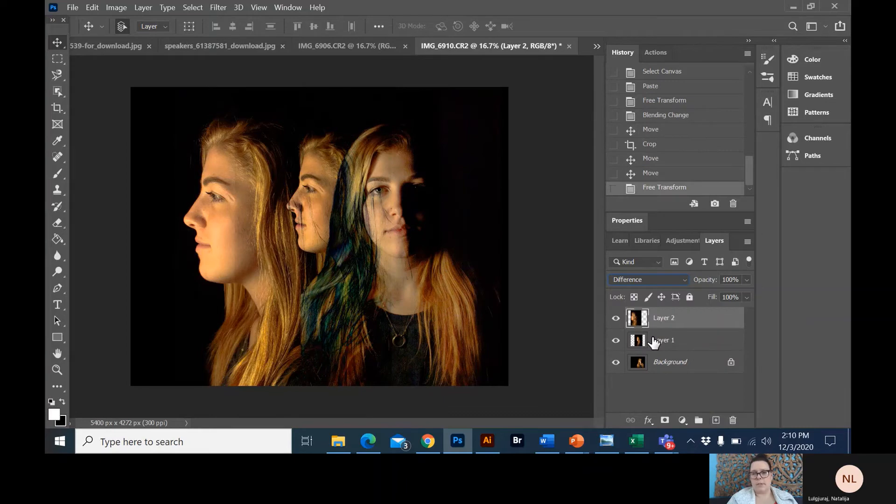
pyautogui.click(746, 279)
pyautogui.click(717, 292)
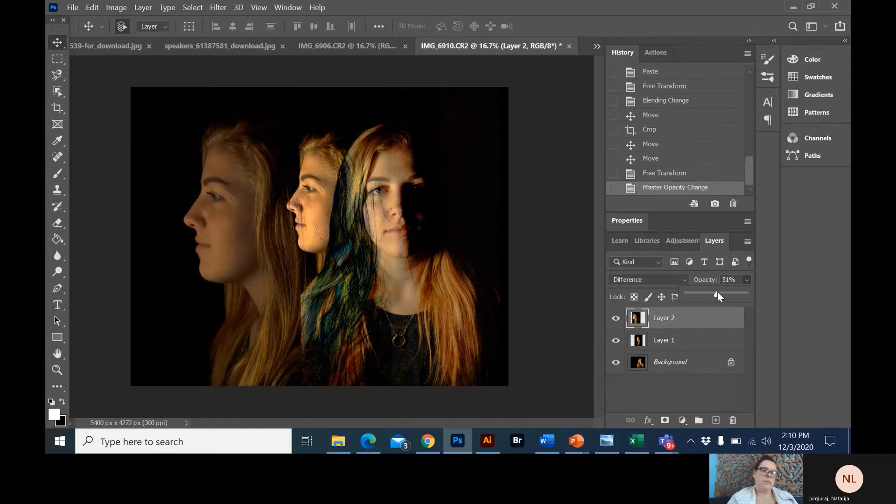
pyautogui.moveTo(717, 291); pyautogui.dragTo(707, 290)
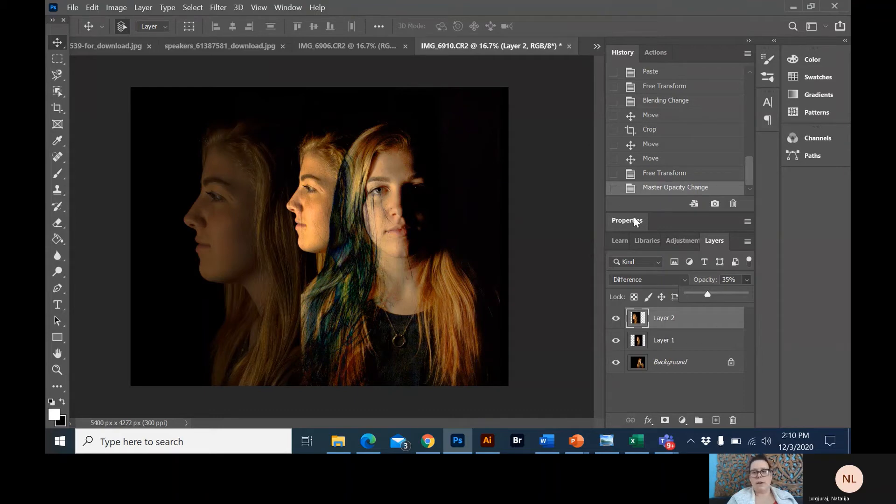
# Compare the earlier Blending Change history state, and revert the document to the Crop state
pyautogui.click(663, 102)
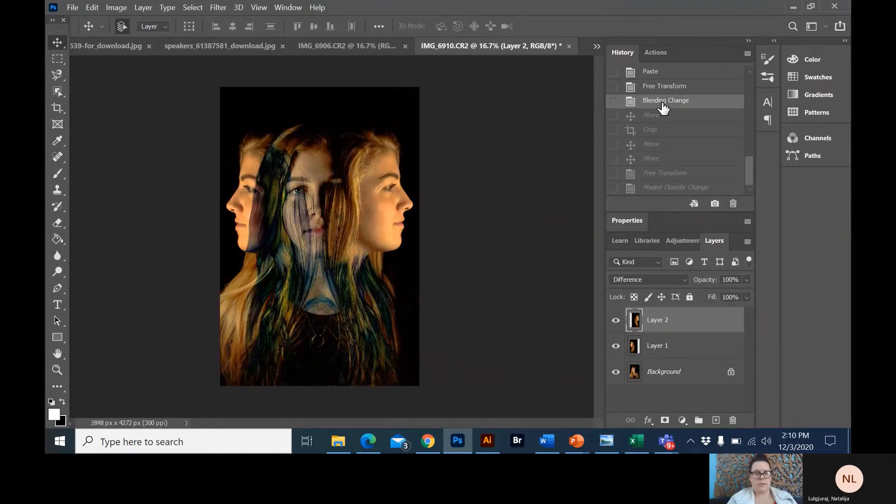
pyautogui.click(662, 130)
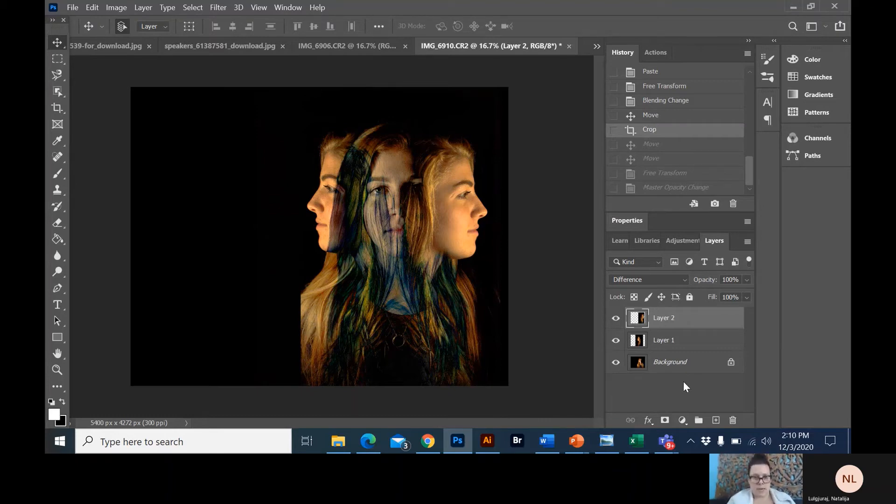
# Hide and show Layer 2 and Layer 1 in turn to examine what each profile layer contributes to the composite
pyautogui.click(615, 320)
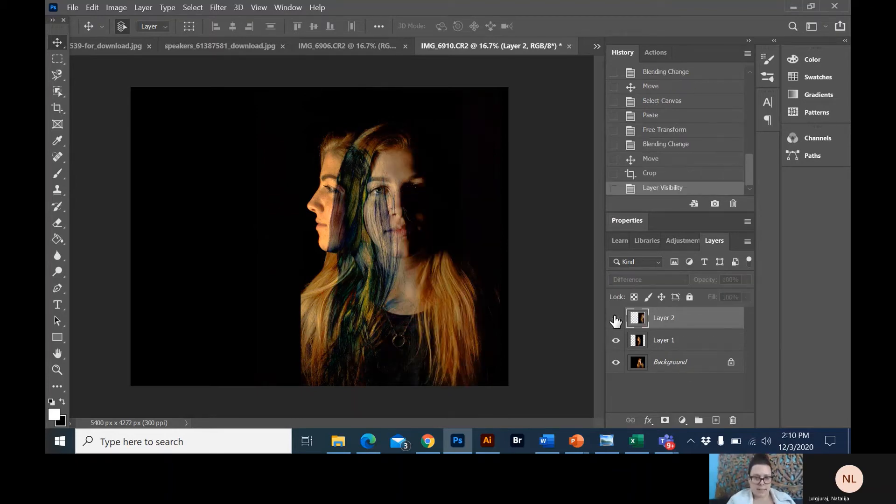
pyautogui.click(615, 319)
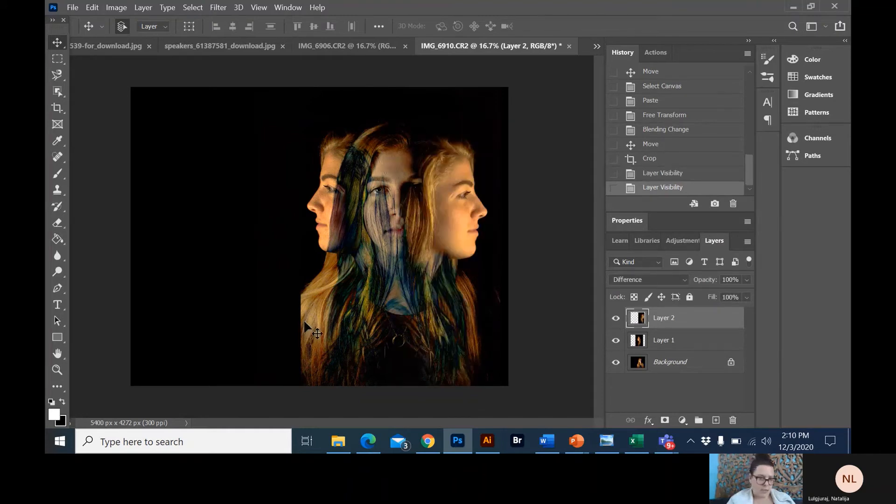
pyautogui.click(613, 342)
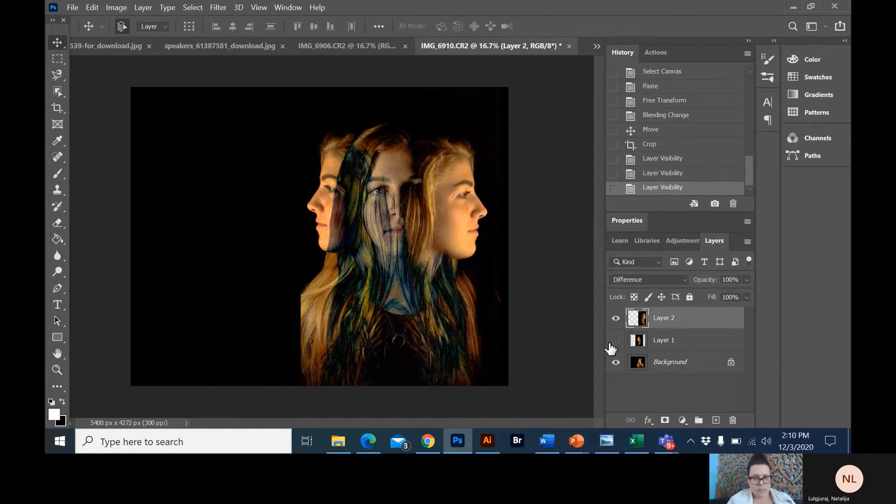
pyautogui.rightClick(609, 343)
pyautogui.press('Escape')
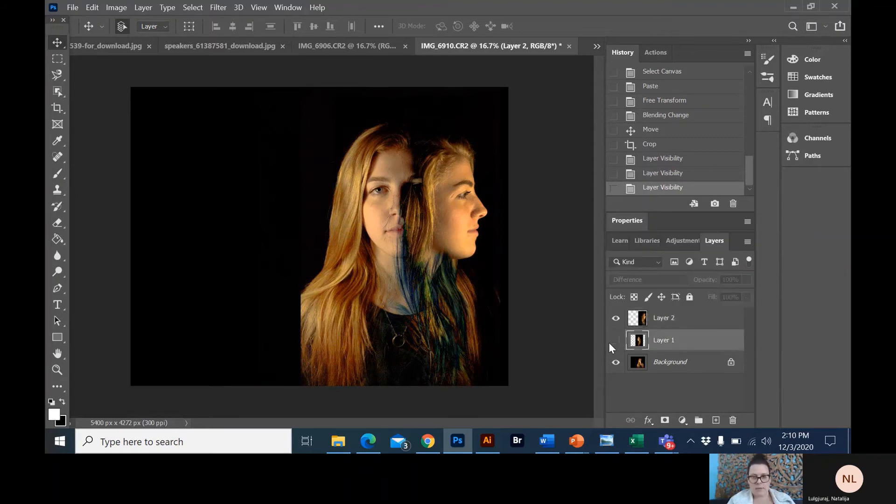
pyautogui.click(615, 342)
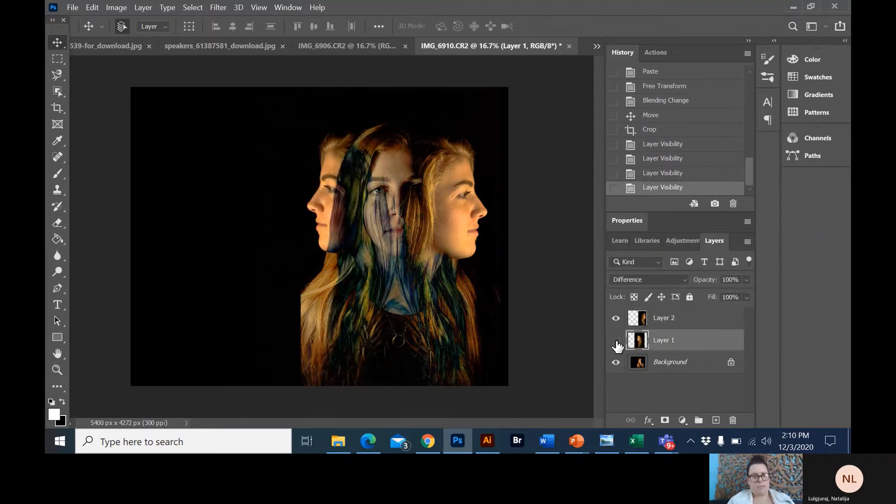
pyautogui.click(616, 342)
pyautogui.click(615, 343)
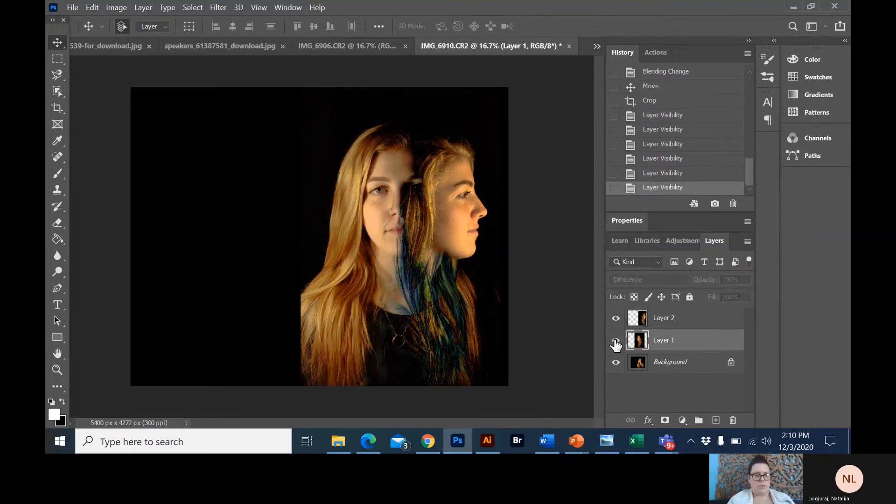
pyautogui.click(615, 343)
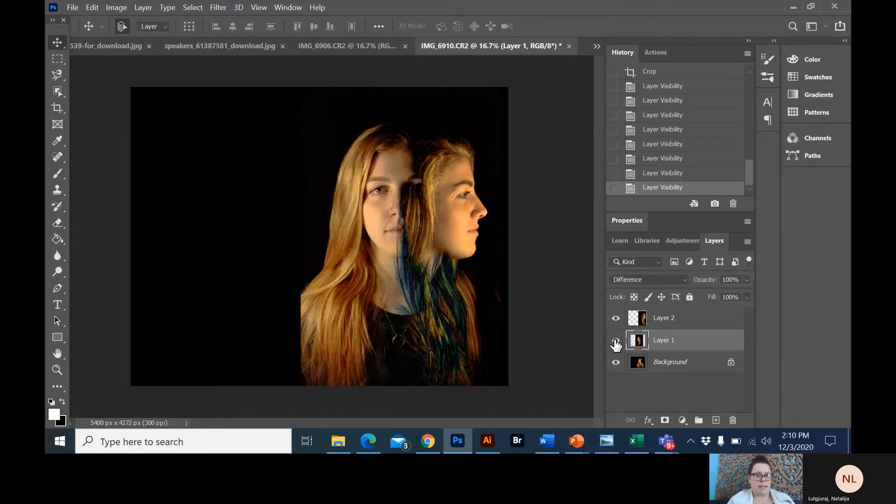
pyautogui.click(615, 343)
# Hide the Background layer to view the two profile layers alone, and show it again
pyautogui.click(614, 364)
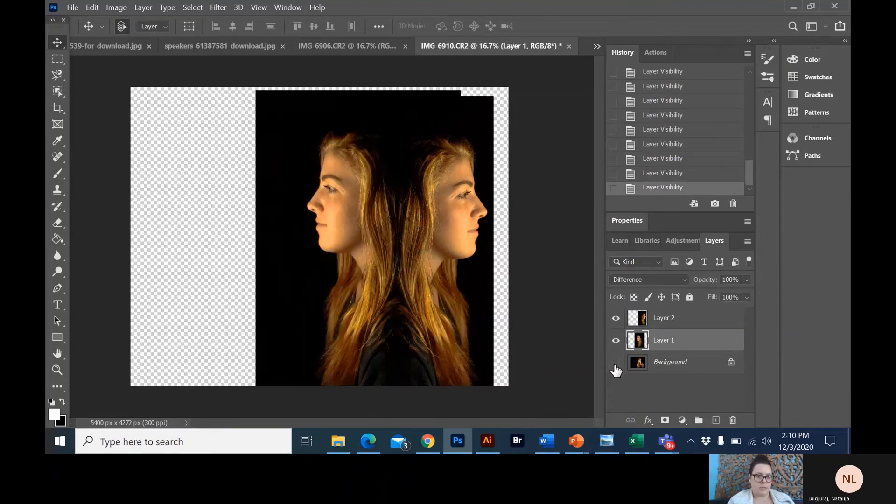
pyautogui.rightClick(615, 367)
pyautogui.press('Escape')
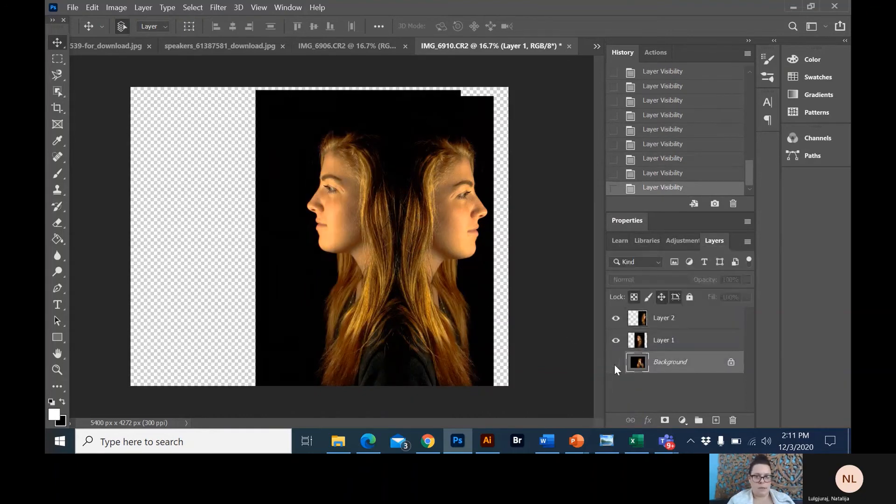
pyautogui.click(616, 364)
pyautogui.click(615, 363)
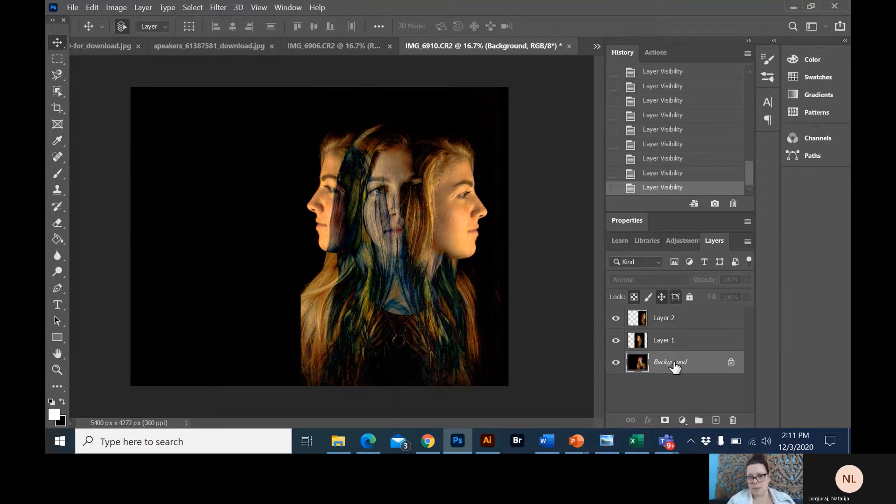
# Add a layer mask to Layer 1
pyautogui.click(650, 340)
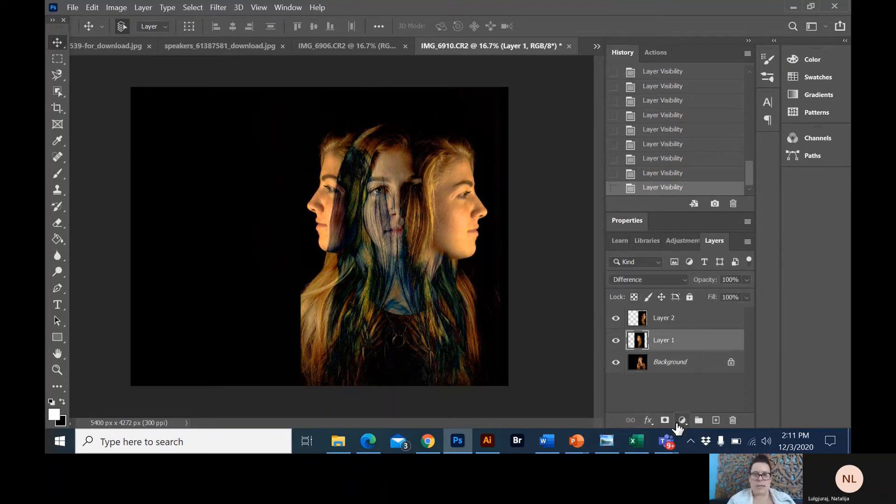
pyautogui.click(680, 421)
pyautogui.click(665, 420)
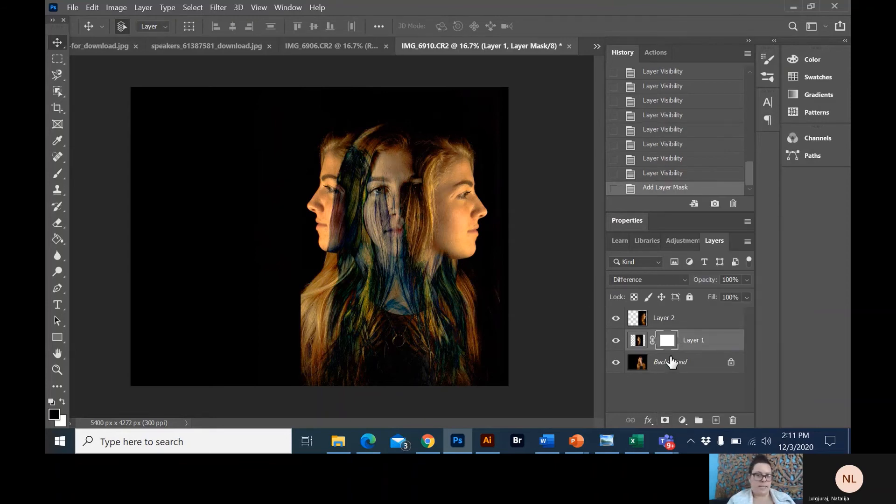
# Choose the Brush tool and enlarge the brush to 700 px
pyautogui.click(57, 174)
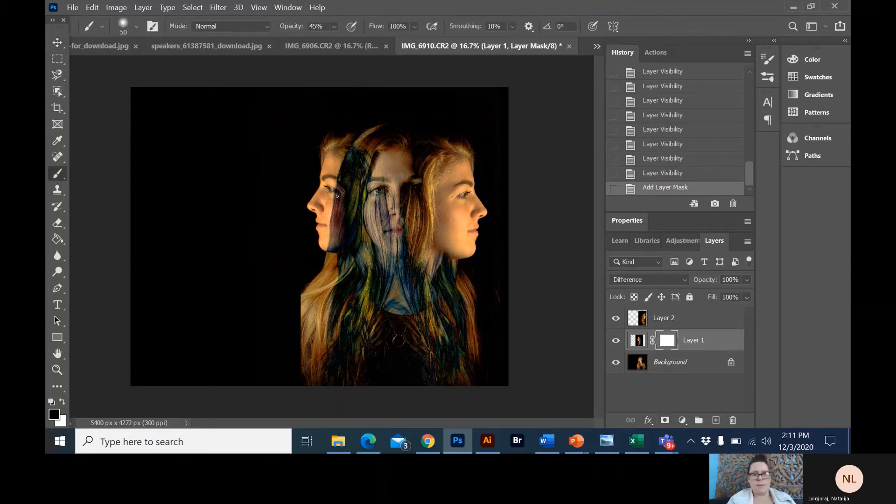
pyautogui.press(']')
pyautogui.press(']')
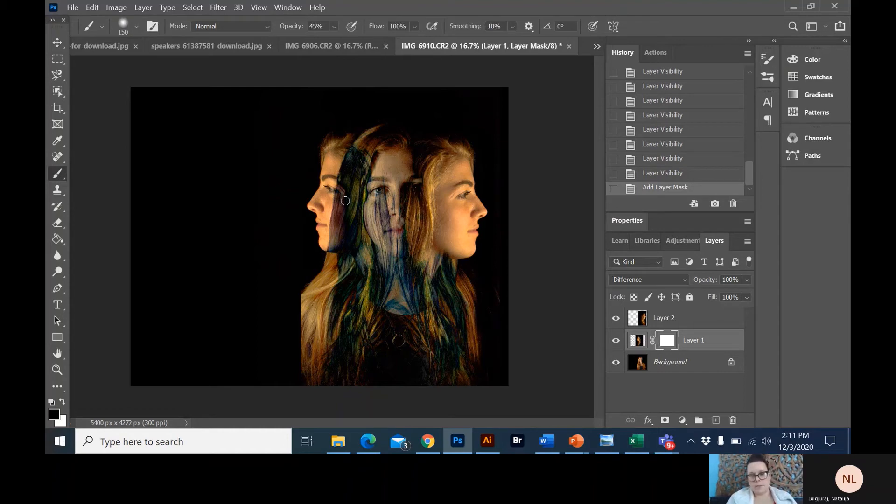
pyautogui.press(']')
pyautogui.press(']')
pyautogui.press(']')
pyautogui.press(']')
pyautogui.press(']')
pyautogui.press(']')
pyautogui.press(']')
pyautogui.press(']')
pyautogui.press(']')
pyautogui.press(']')
pyautogui.press(']')
pyautogui.press(']')
pyautogui.press(']')
pyautogui.press(']')
pyautogui.press(']')
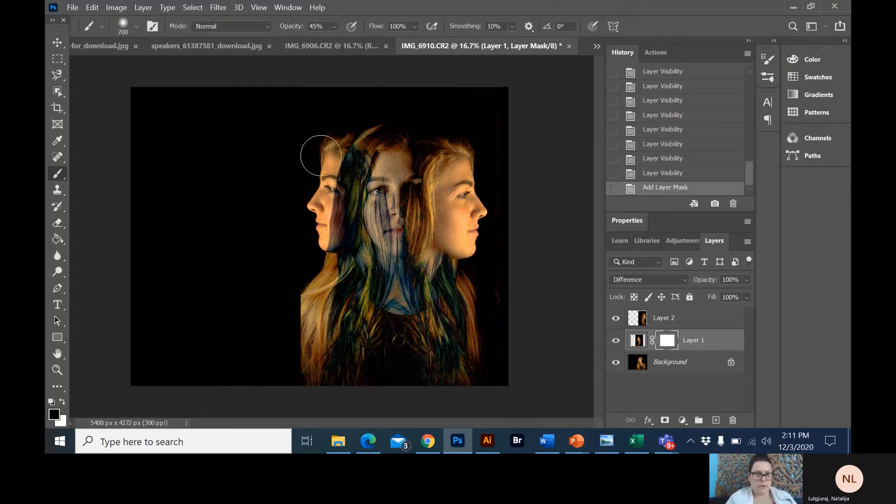
# Fade the left-facing profile by painting black on the Layer 1 mask, and delete the mask without applying it
pyautogui.moveTo(320, 155)
pyautogui.mouseDown()
pyautogui.moveTo(309, 140)
pyautogui.moveTo(300, 220)
pyautogui.moveTo(322, 140)
pyautogui.moveTo(336, 136)
pyautogui.moveTo(294, 212)
pyautogui.moveTo(293, 246)
pyautogui.mouseUp()
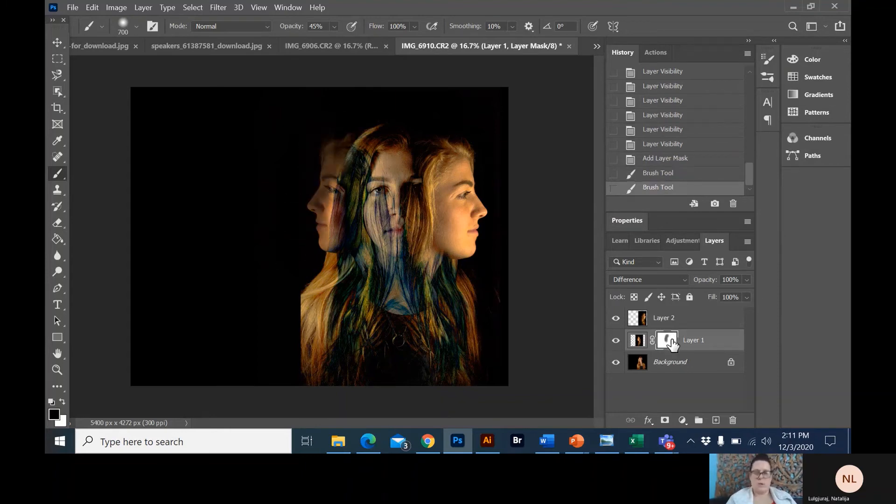
pyautogui.press('Delete')
pyautogui.hotkey('ctrl', 'z')
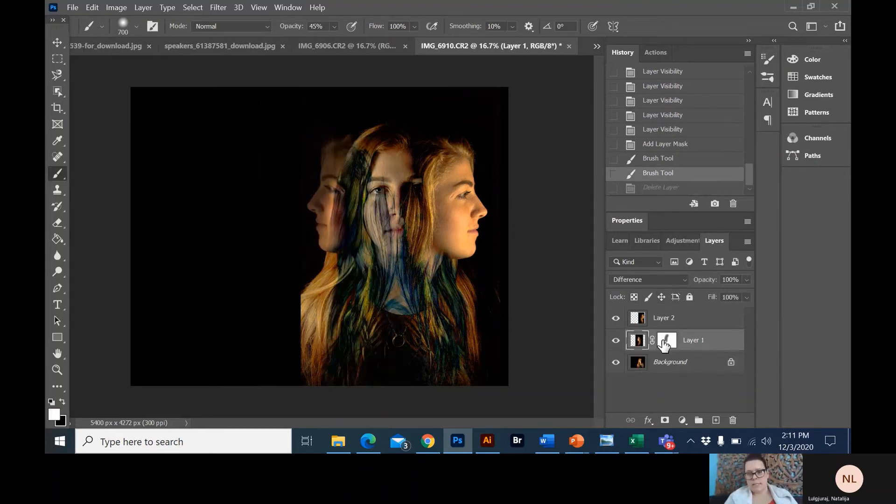
pyautogui.moveTo(664, 344); pyautogui.dragTo(733, 420)
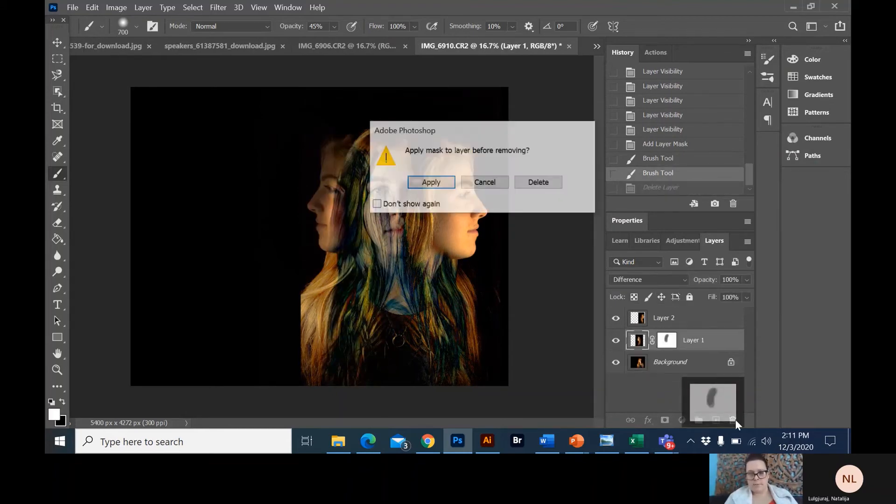
pyautogui.click(519, 186)
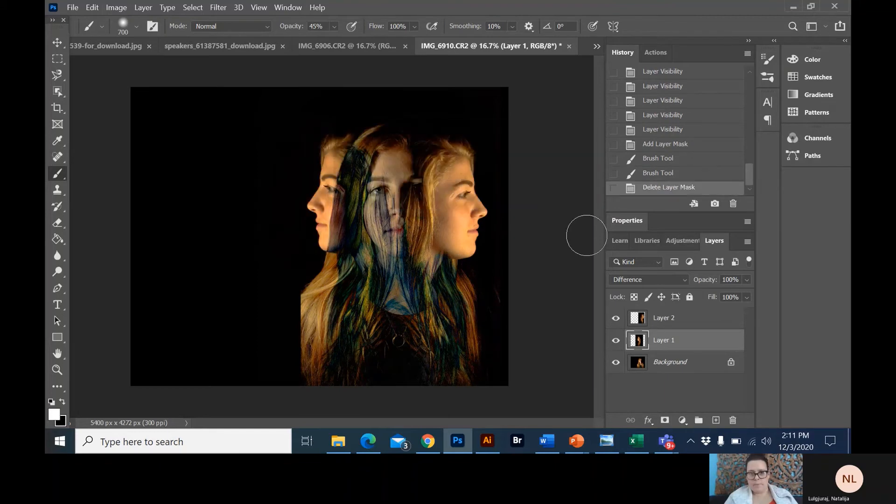
# Add a layer mask to the Background layer and paint black over the hard-cut hair edge beside the left shoulder
pyautogui.click(660, 370)
pyautogui.click(665, 420)
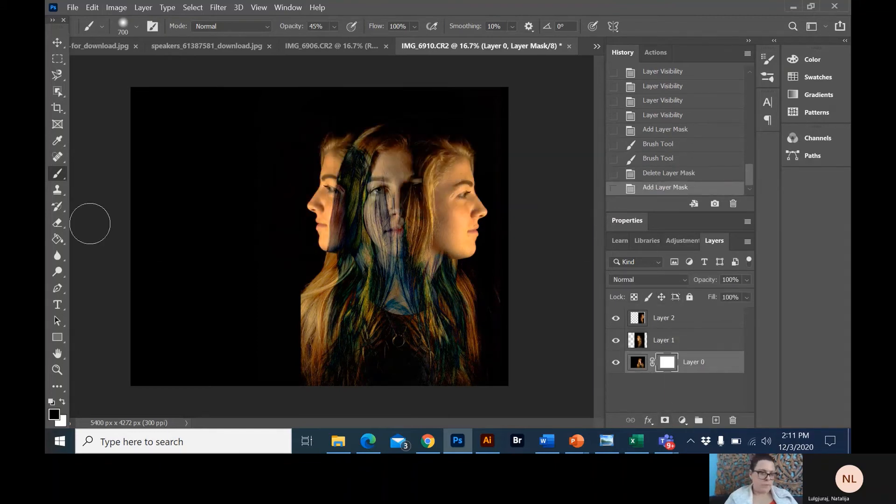
pyautogui.moveTo(290, 306)
pyautogui.mouseDown()
pyautogui.moveTo(300, 306)
pyautogui.moveTo(296, 362)
pyautogui.moveTo(296, 268)
pyautogui.moveTo(284, 298)
pyautogui.moveTo(286, 363)
pyautogui.mouseUp()
pyautogui.click(300, 306)
pyautogui.click(300, 307)
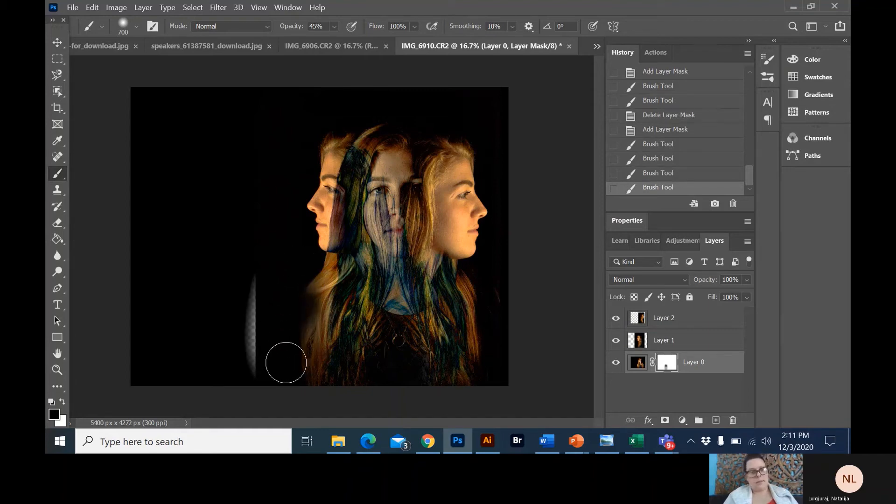
# Try to extend the Layer 0 masking into the dark area left of the hair, and undo those strokes
pyautogui.moveTo(265, 304)
pyautogui.mouseDown()
pyautogui.moveTo(252, 344)
pyautogui.moveTo(258, 377)
pyautogui.moveTo(237, 294)
pyautogui.moveTo(240, 356)
pyautogui.mouseUp()
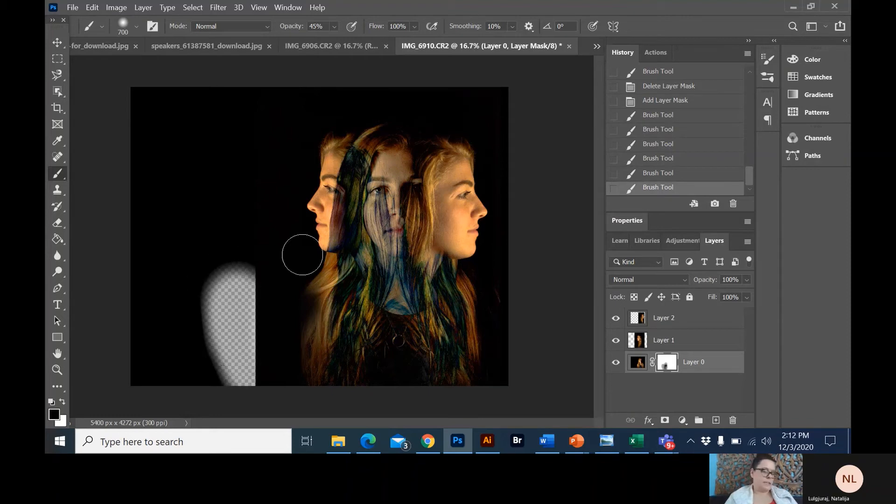
pyautogui.hotkey('ctrl', 'z')
pyautogui.hotkey('ctrl', 'z')
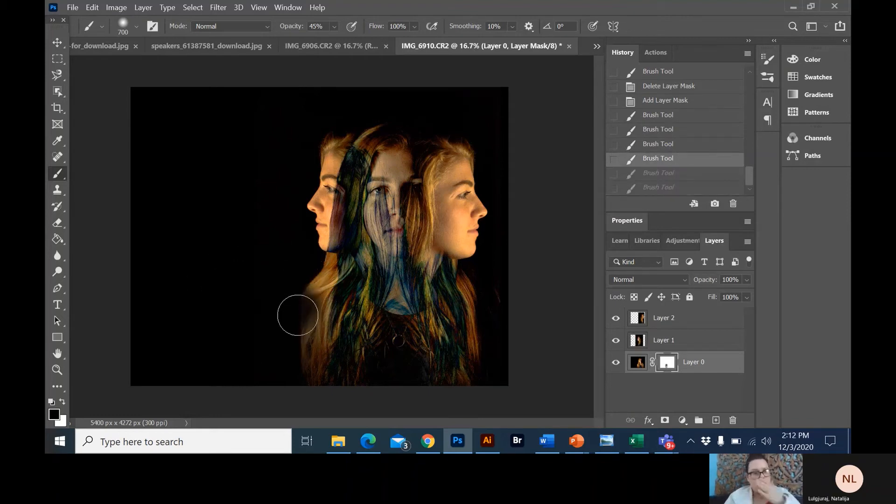
# Continue softening the left hair edge on the Layer 0 mask with black strokes, reducing the brush to 400 px
pyautogui.moveTo(295, 314); pyautogui.dragTo(296, 283)
pyautogui.press('[')
pyautogui.press('[')
pyautogui.press('[')
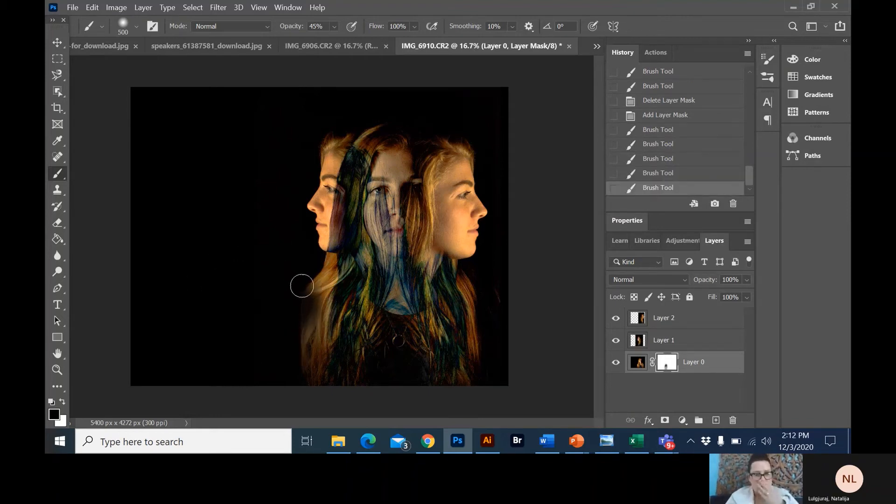
pyautogui.click(301, 303)
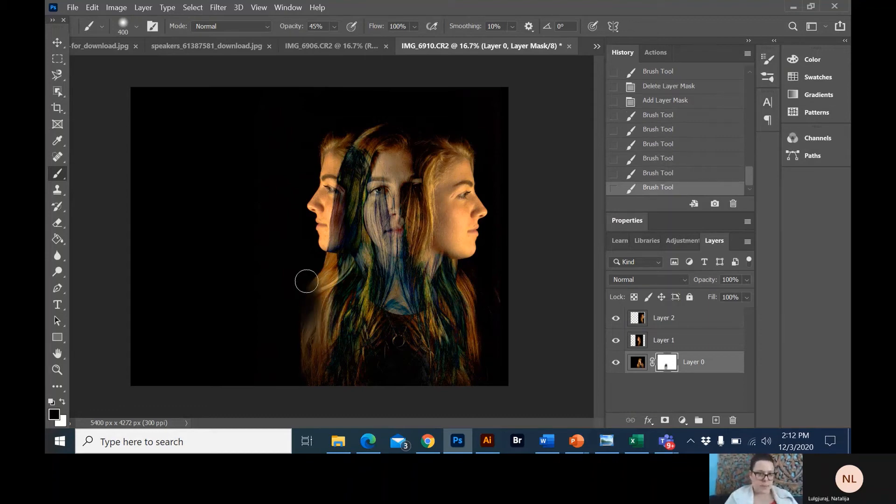
pyautogui.moveTo(304, 272); pyautogui.dragTo(300, 310)
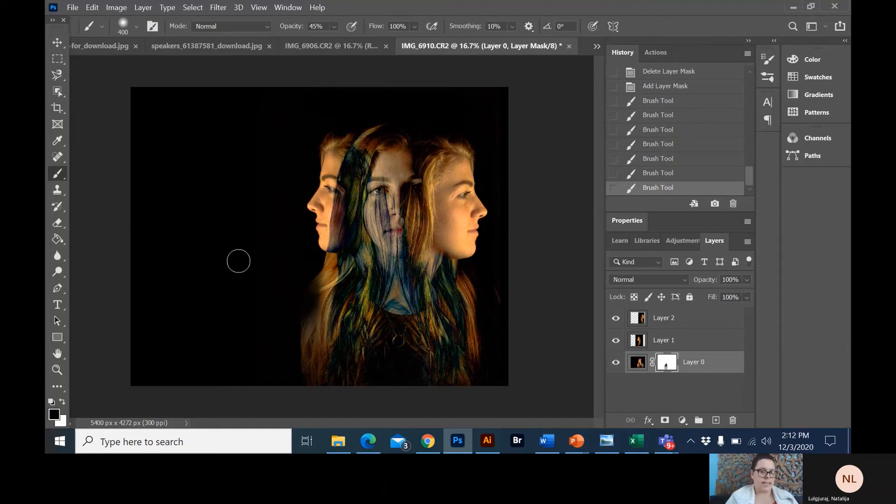
pyautogui.moveTo(311, 283)
pyautogui.mouseDown()
pyautogui.moveTo(287, 328)
pyautogui.moveTo(296, 361)
pyautogui.mouseUp()
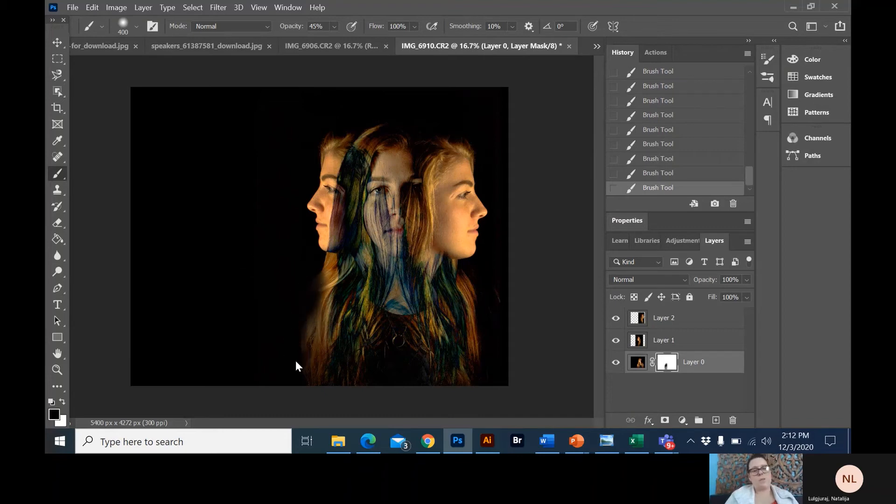
pyautogui.rightClick(305, 297)
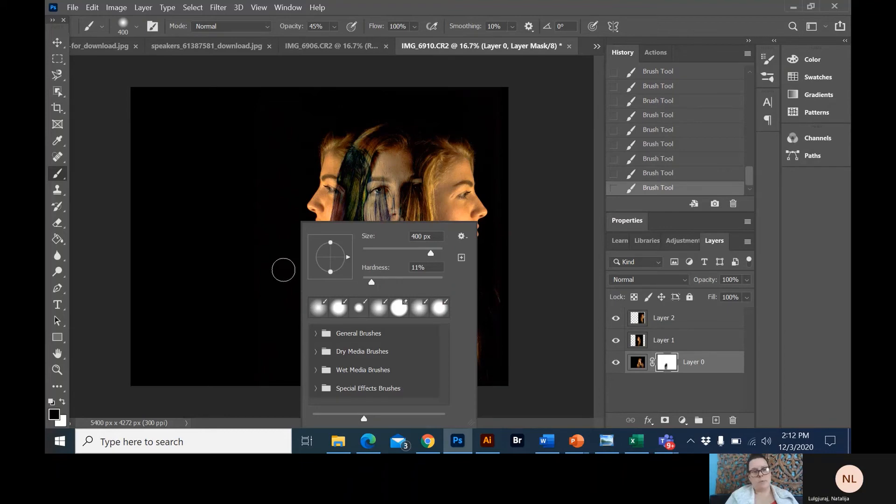
pyautogui.click(283, 270)
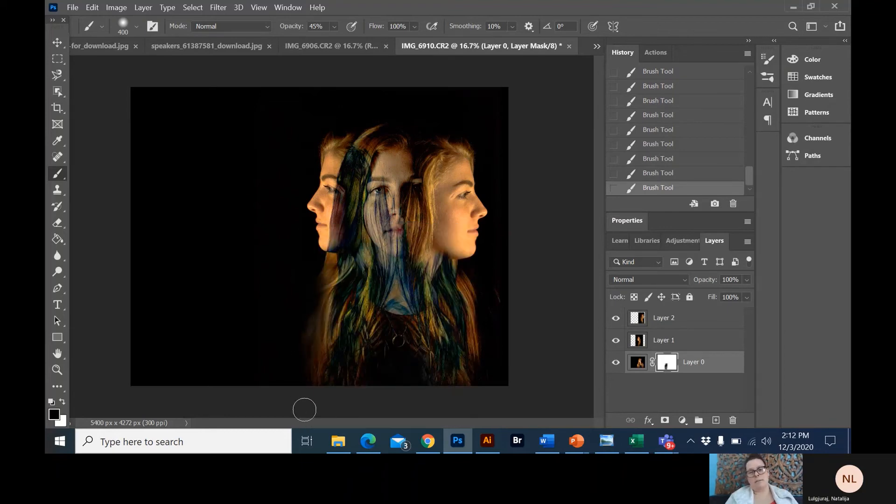
# Move the Layer 1 profile slightly left, away from the frontal face
pyautogui.click(57, 42)
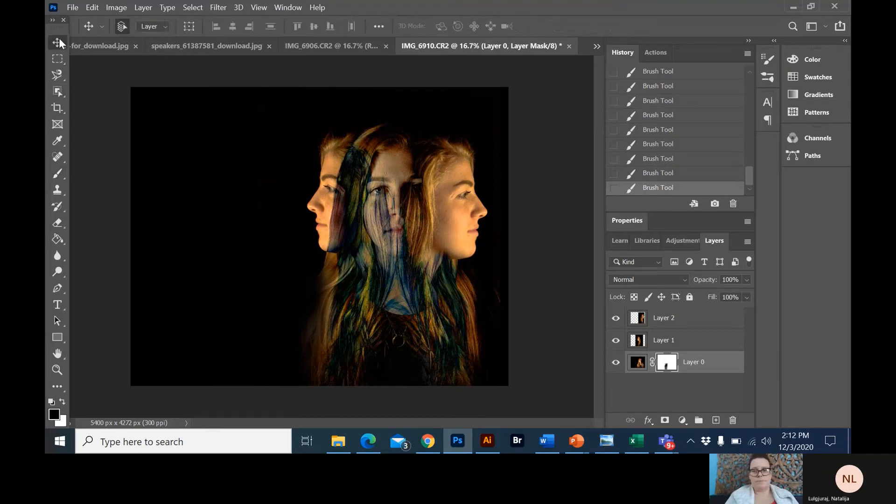
pyautogui.click(638, 341)
pyautogui.moveTo(332, 170); pyautogui.dragTo(314, 192)
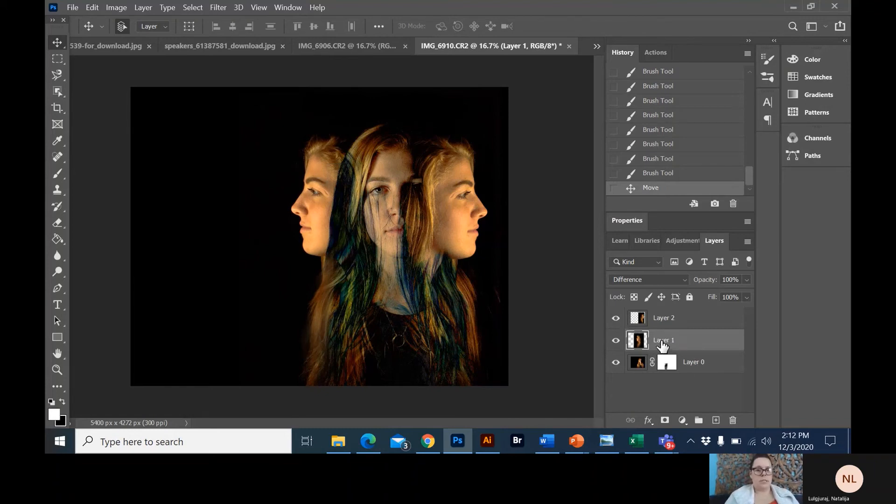
# Add a layer mask to Layer 1 and brush black lightly over the left-facing profile's forehead and hair
pyautogui.click(665, 420)
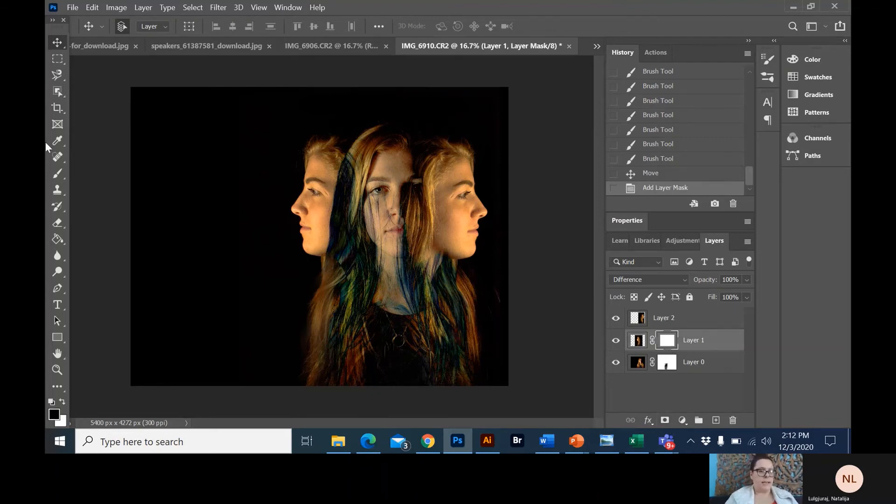
pyautogui.click(57, 173)
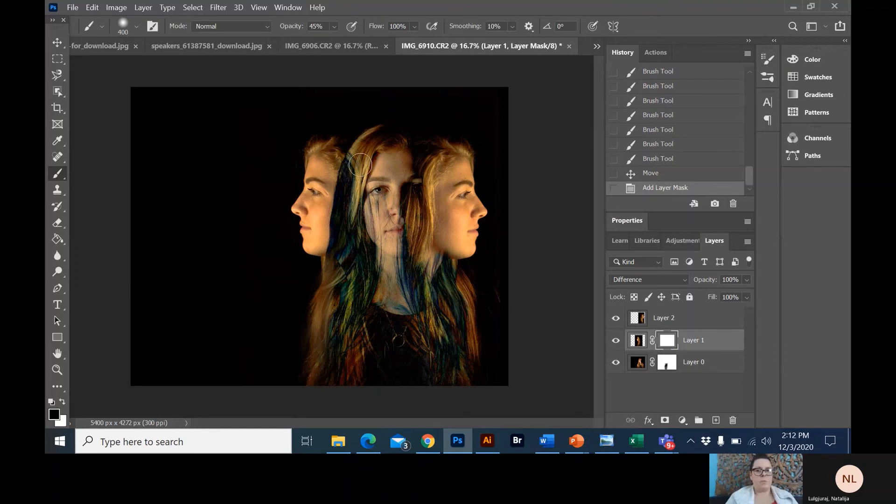
pyautogui.moveTo(295, 135); pyautogui.dragTo(324, 191)
# Set the brush opacity to 100% and paint out the left-facing profile's forehead and hair on the Layer 1 mask
pyautogui.click(334, 26)
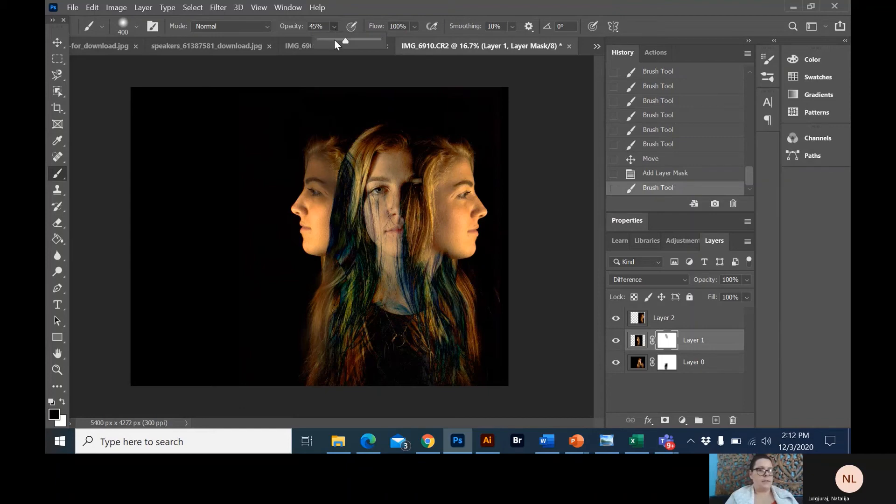
pyautogui.moveTo(338, 43); pyautogui.dragTo(395, 35)
pyautogui.moveTo(318, 141)
pyautogui.mouseDown()
pyautogui.moveTo(329, 195)
pyautogui.moveTo(303, 160)
pyautogui.mouseUp()
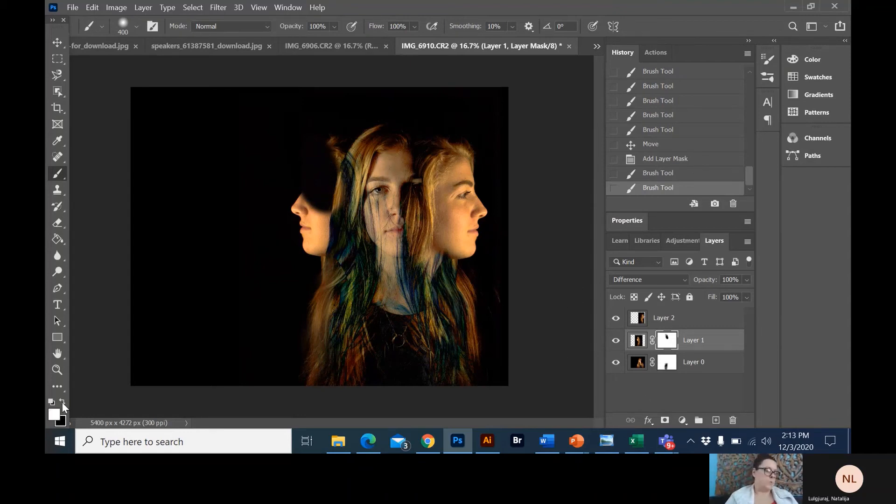
# Paint white on the Layer 1 mask to restore the left-facing profile's forehead and hair, and move that profile slightly further left
pyautogui.moveTo(350, 145)
pyautogui.mouseDown()
pyautogui.moveTo(316, 220)
pyautogui.moveTo(340, 125)
pyautogui.moveTo(287, 217)
pyautogui.moveTo(319, 123)
pyautogui.moveTo(277, 231)
pyautogui.mouseUp()
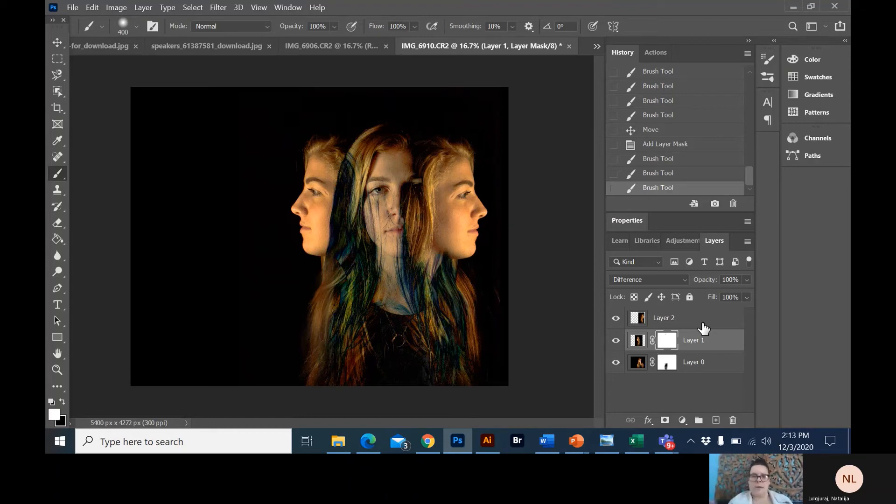
pyautogui.click(57, 42)
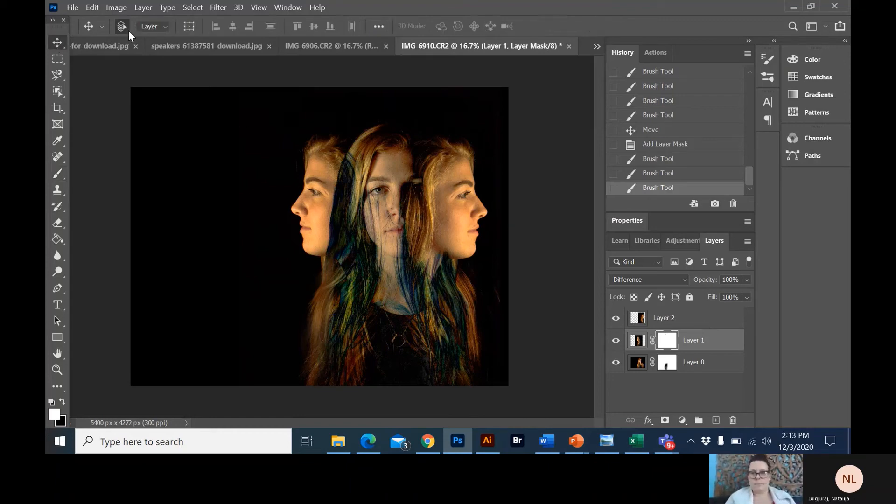
pyautogui.click(638, 341)
pyautogui.moveTo(326, 158); pyautogui.dragTo(315, 164)
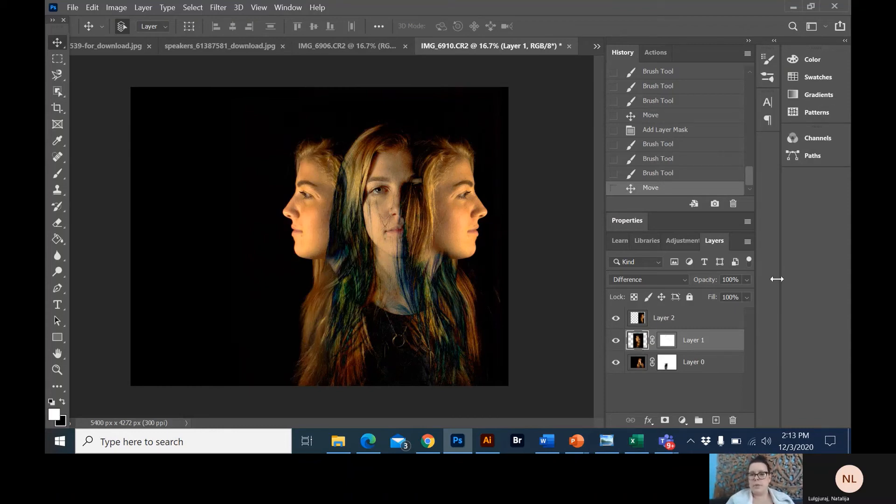
# Apply a Hue/Saturation adjustment directly to the right-facing profile on Layer 2, setting the hue to +150
pyautogui.click(681, 420)
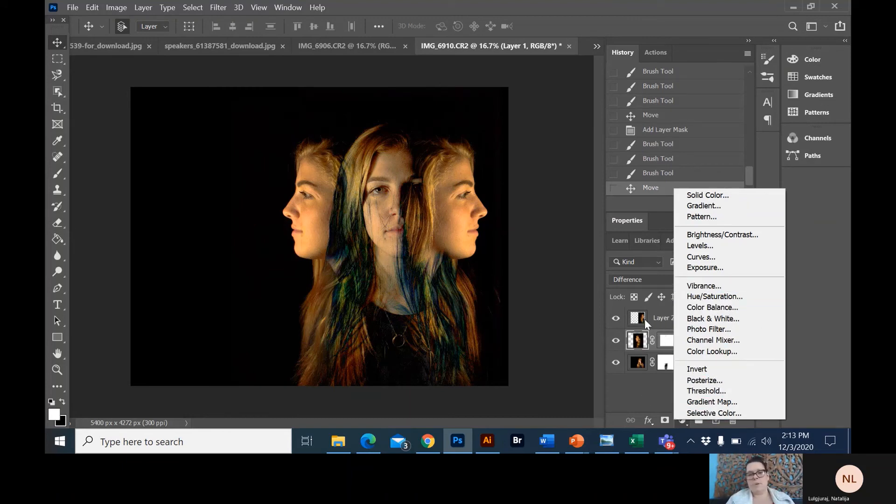
pyautogui.click(644, 389)
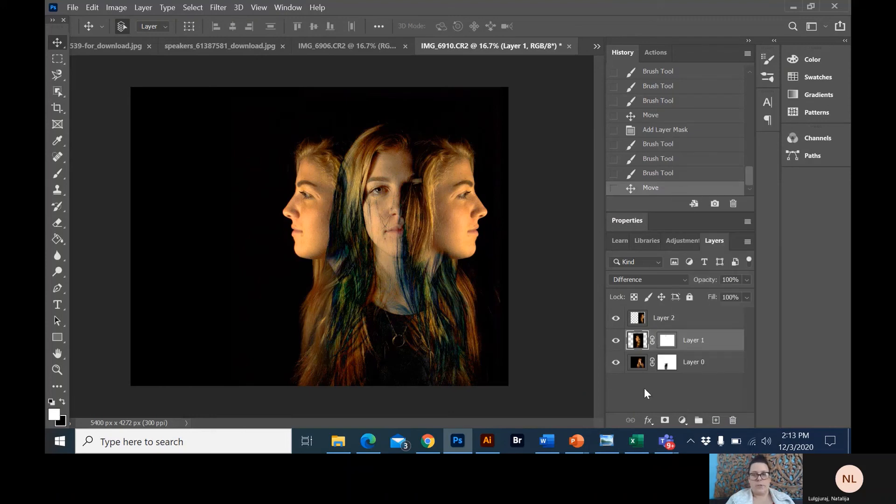
pyautogui.click(677, 321)
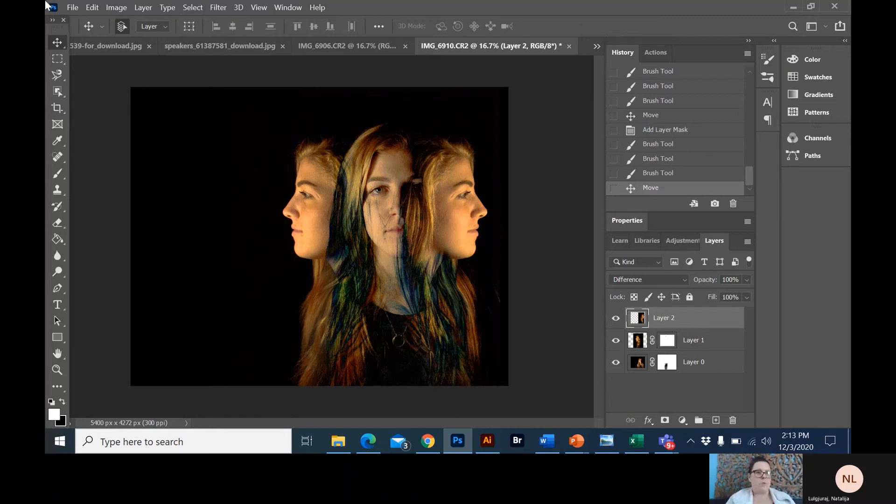
pyautogui.click(114, 8)
pyautogui.moveTo(120, 38)
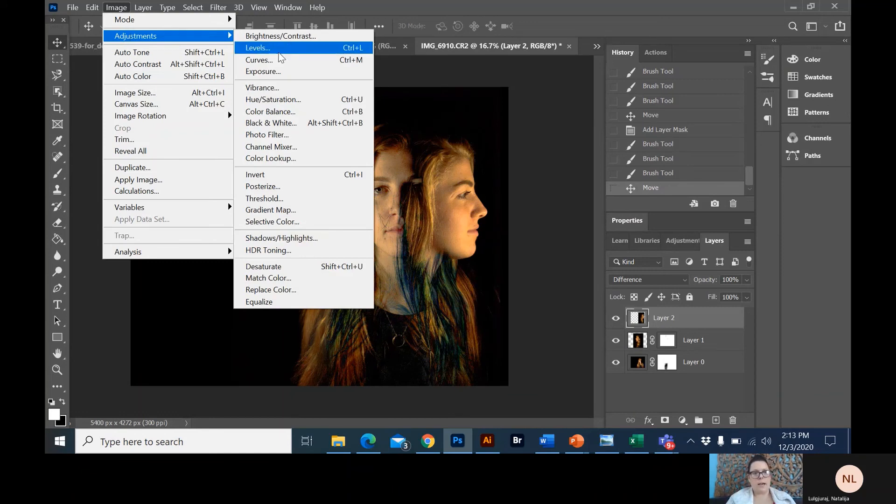
pyautogui.click(289, 99)
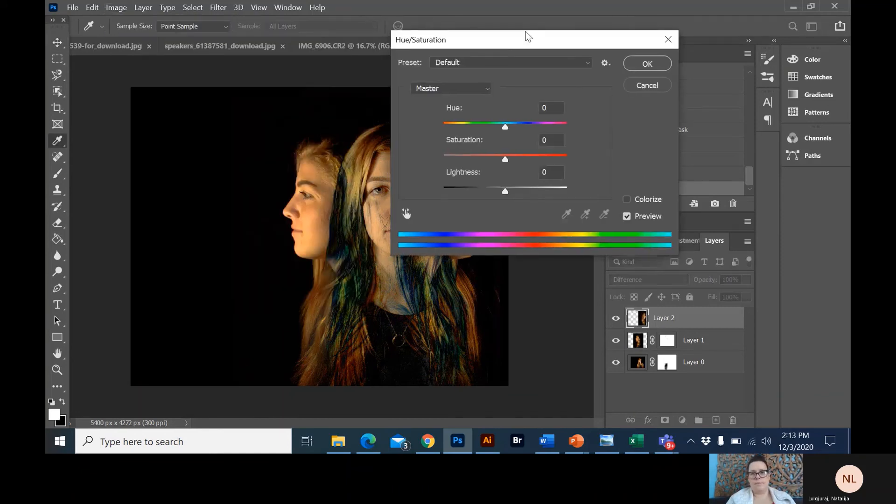
pyautogui.moveTo(525, 34); pyautogui.dragTo(649, 11)
pyautogui.moveTo(667, 91); pyautogui.dragTo(786, 98)
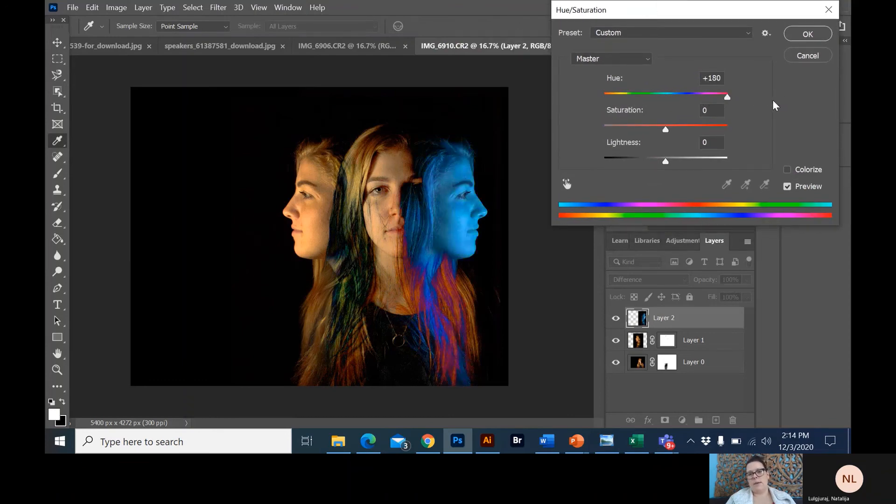
pyautogui.moveTo(727, 95); pyautogui.dragTo(720, 92)
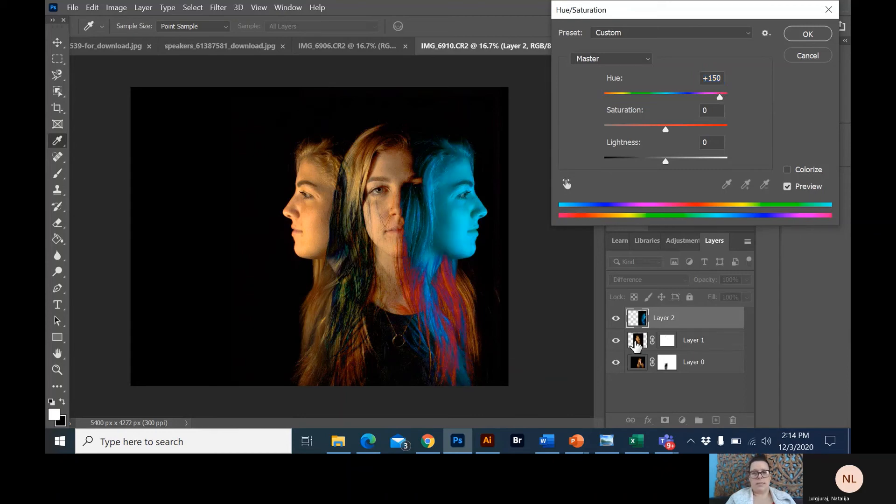
pyautogui.click(788, 35)
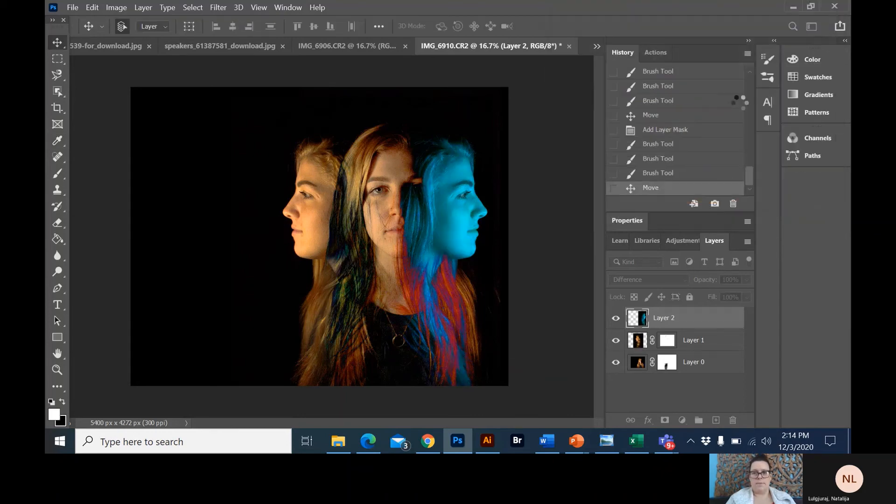
# Apply a Hue/Saturation adjustment directly to the left-facing profile on Layer 1 with hue +85 and saturation -2
pyautogui.click(641, 348)
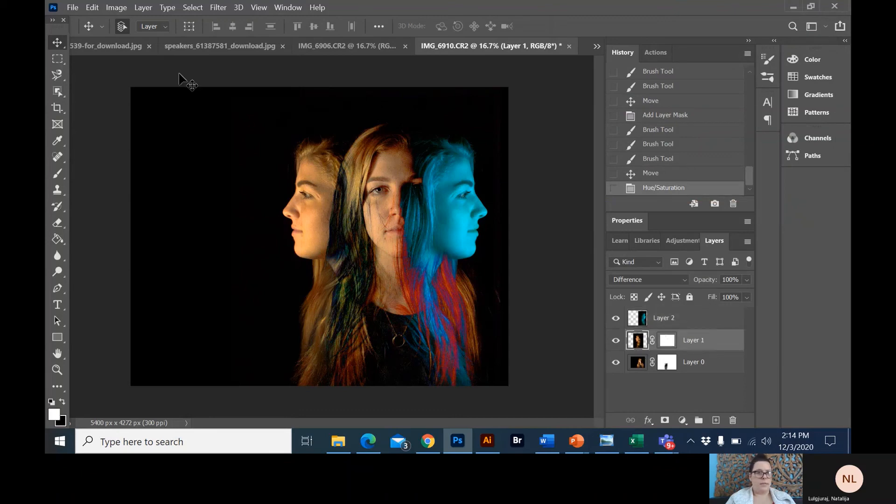
pyautogui.click(120, 8)
pyautogui.moveTo(132, 37)
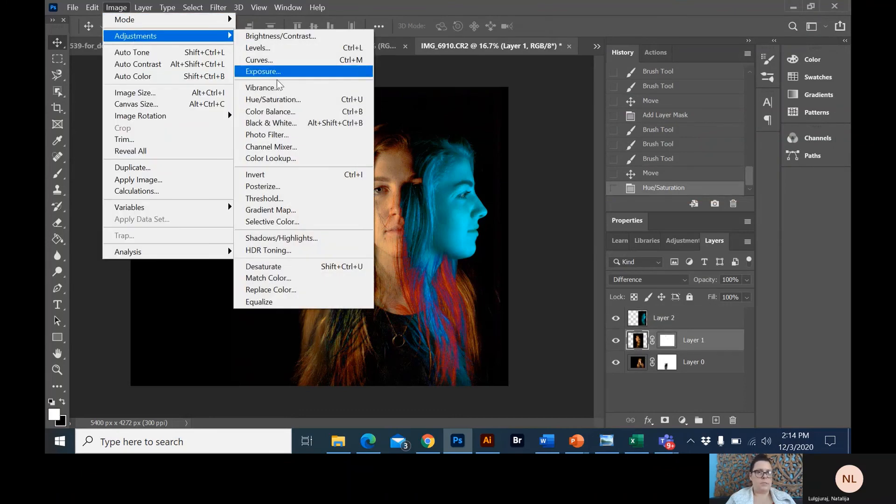
pyautogui.click(278, 99)
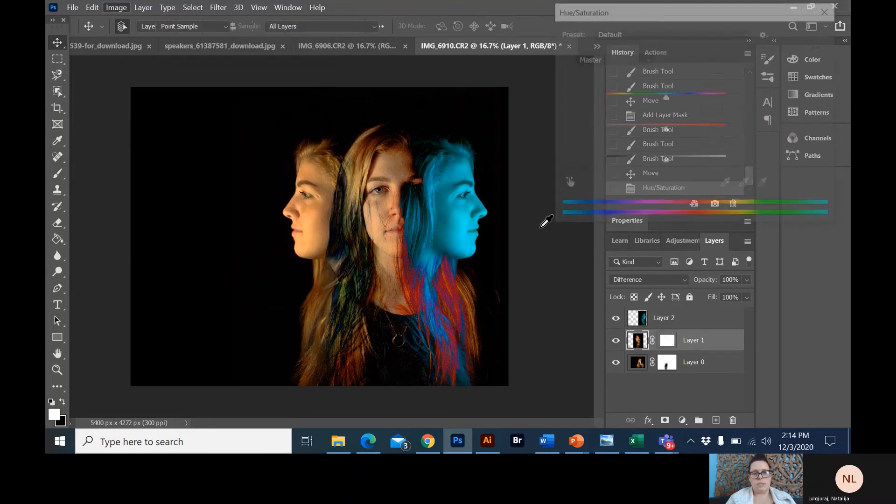
pyautogui.moveTo(665, 96); pyautogui.dragTo(664, 129)
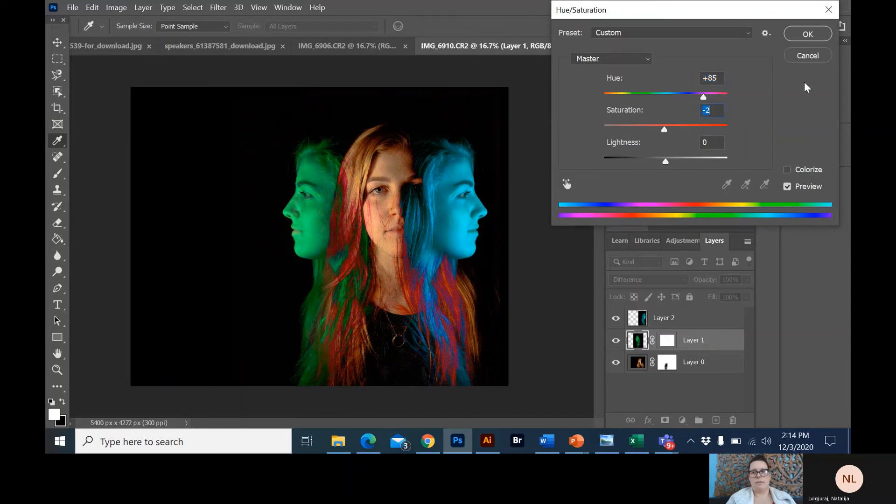
pyautogui.click(799, 36)
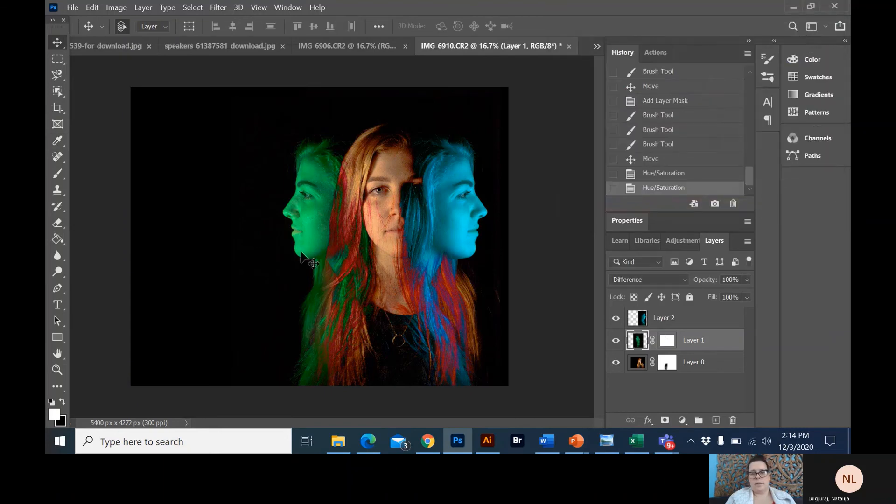
# Apply a Hue/Saturation adjustment directly to the frontal portrait on Layer 0 with hue -40 and saturation +1
pyautogui.click(693, 362)
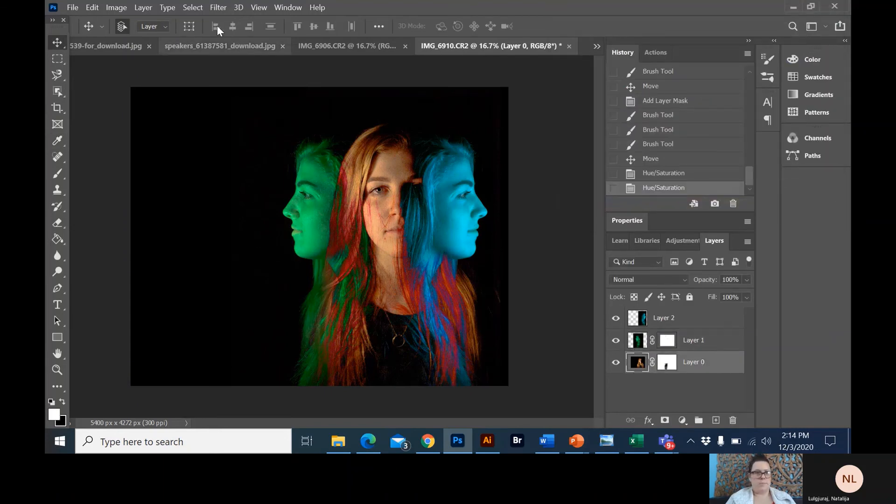
pyautogui.click(116, 7)
pyautogui.moveTo(140, 36)
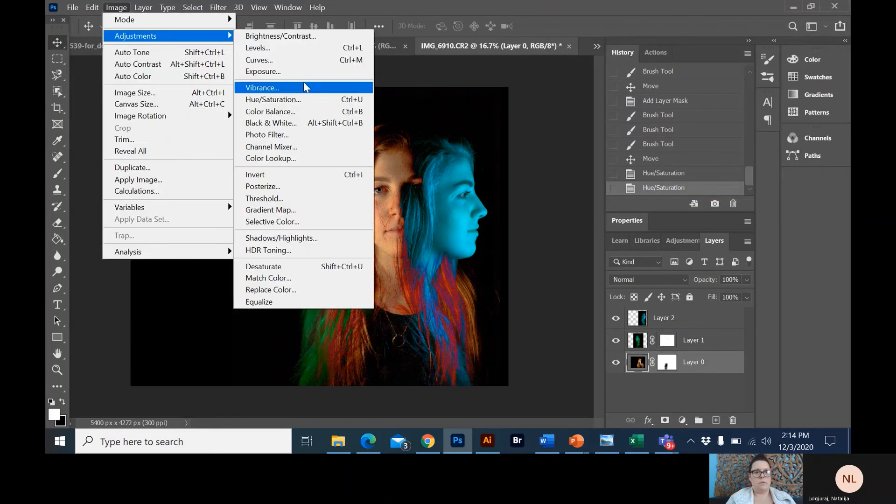
pyautogui.click(301, 101)
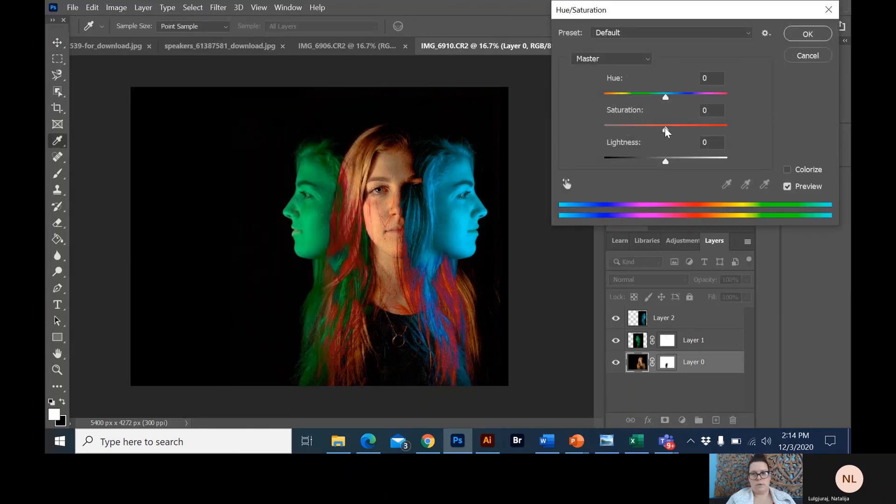
pyautogui.moveTo(665, 129); pyautogui.dragTo(666, 129)
pyautogui.moveTo(665, 98); pyautogui.dragTo(603, 100)
pyautogui.moveTo(660, 94); pyautogui.dragTo(641, 96)
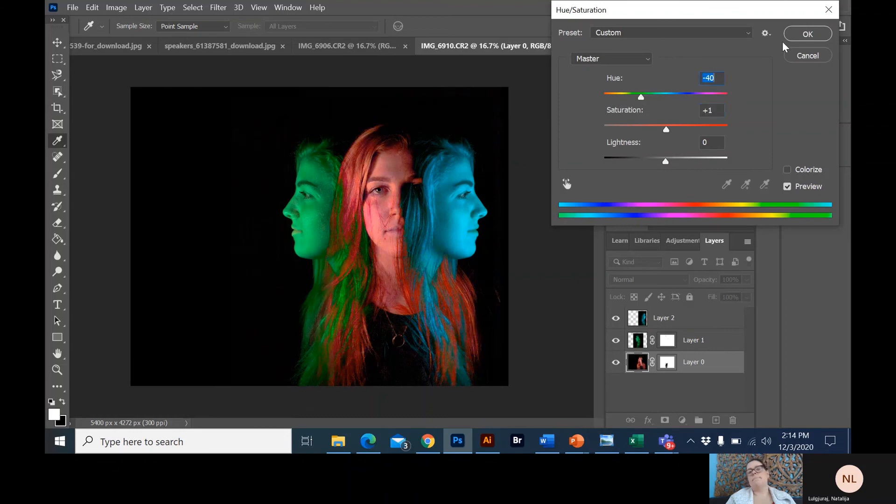
pyautogui.click(799, 36)
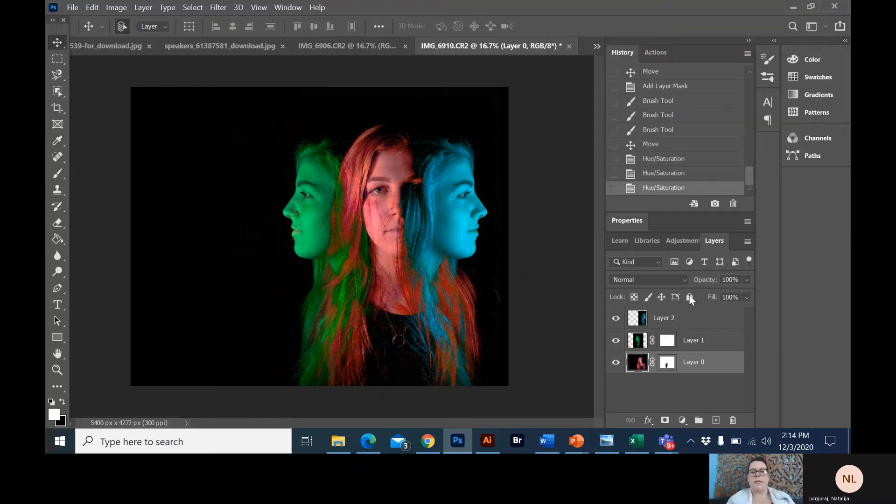
# Add a Hue/Saturation adjustment layer above Layer 2 and set its hue to +98
pyautogui.rightClick(687, 321)
pyautogui.click(709, 326)
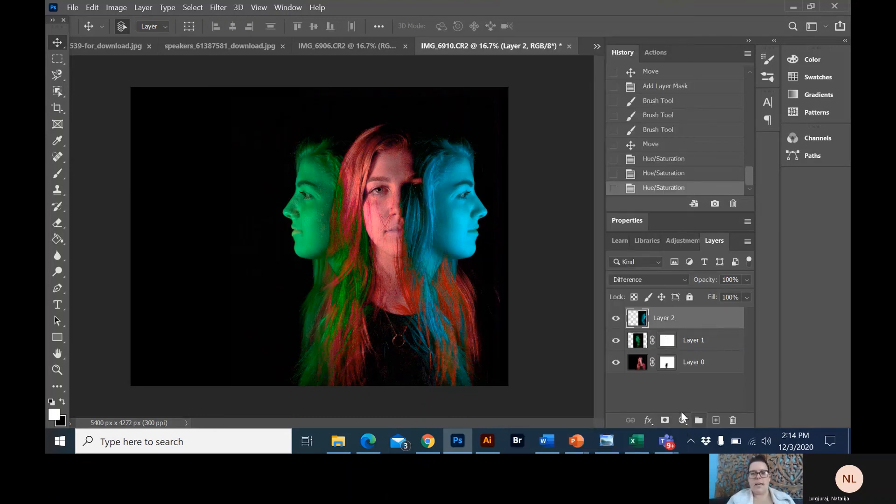
pyautogui.click(683, 420)
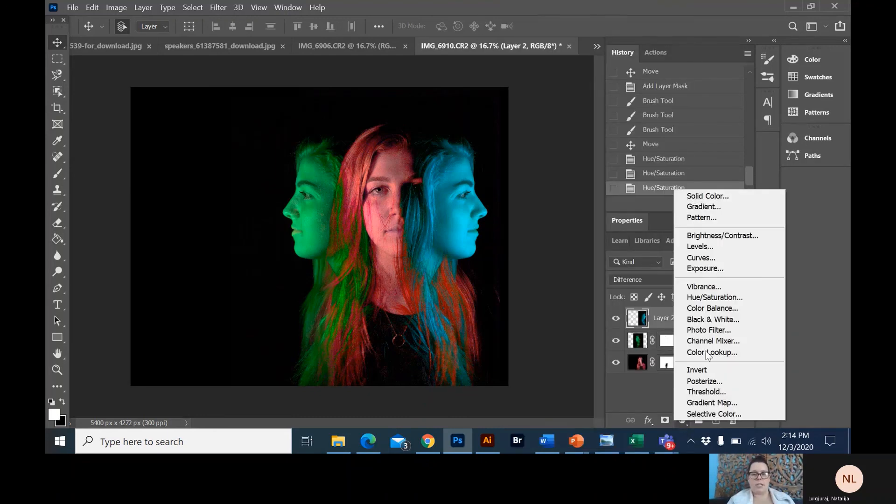
pyautogui.click(731, 304)
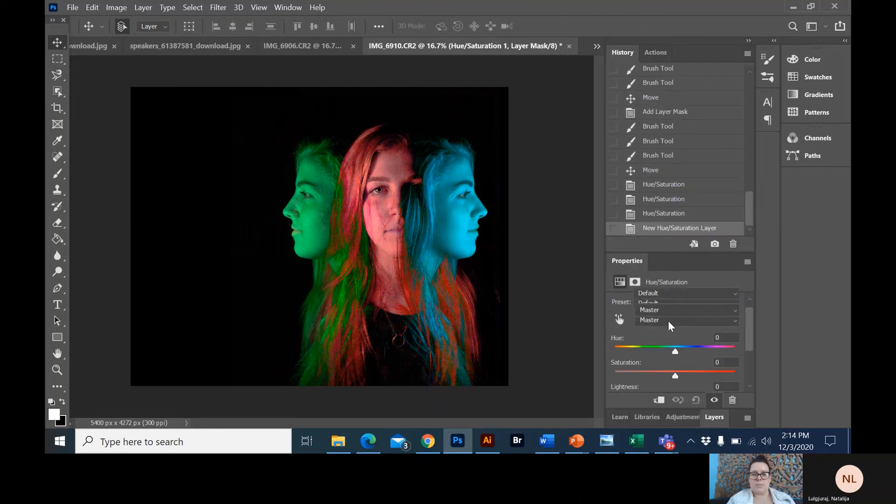
pyautogui.moveTo(720, 423); pyautogui.dragTo(551, 180)
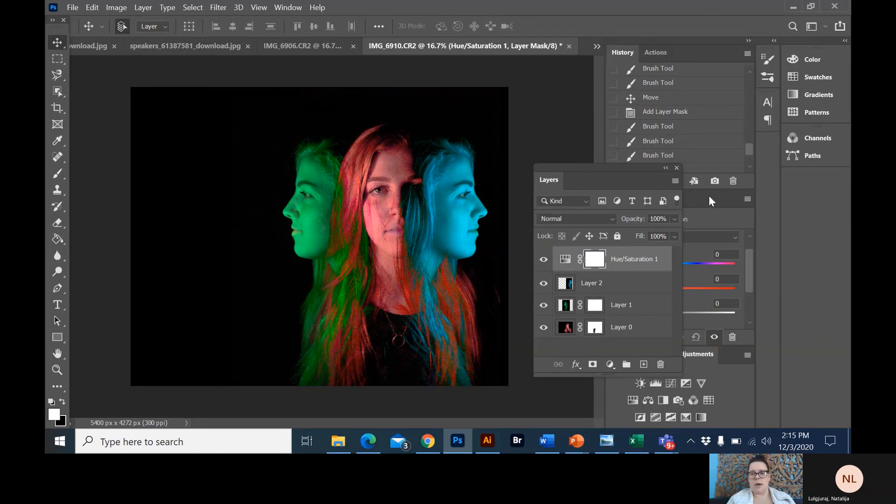
pyautogui.moveTo(709, 195); pyautogui.dragTo(744, 140)
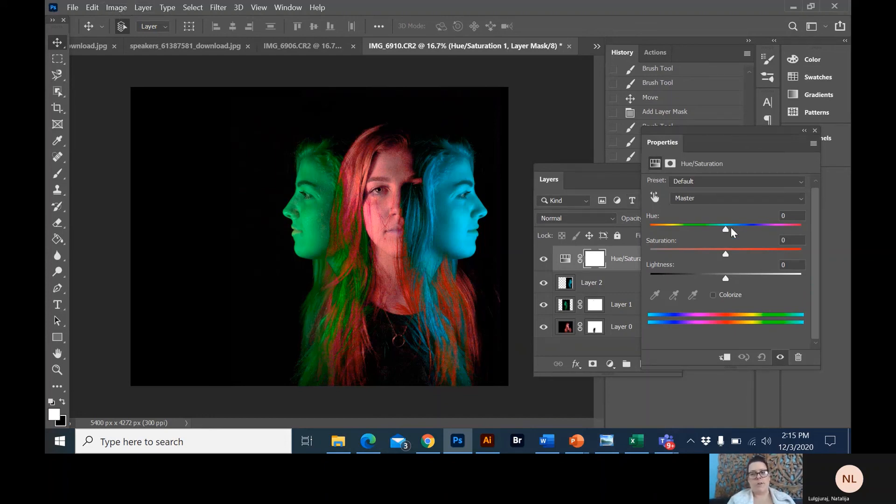
pyautogui.moveTo(730, 228); pyautogui.dragTo(777, 236)
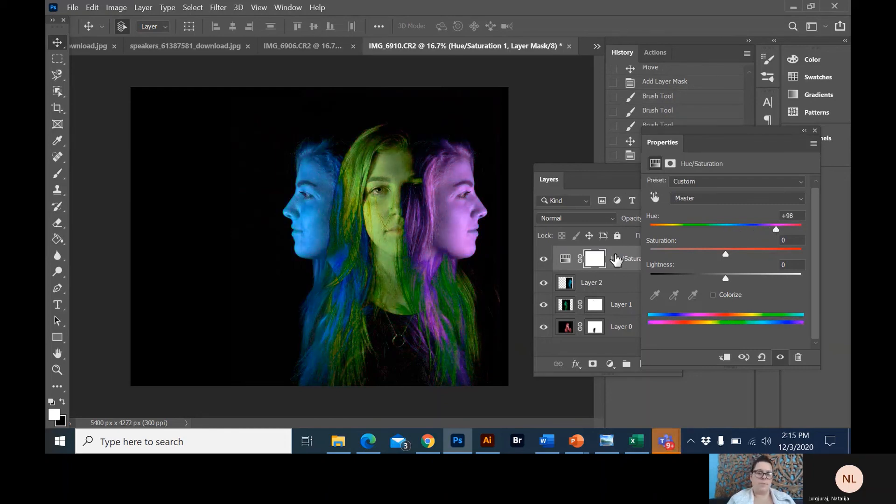
# Delete the Hue/Saturation adjustment layer above Layer 2
pyautogui.click(598, 169)
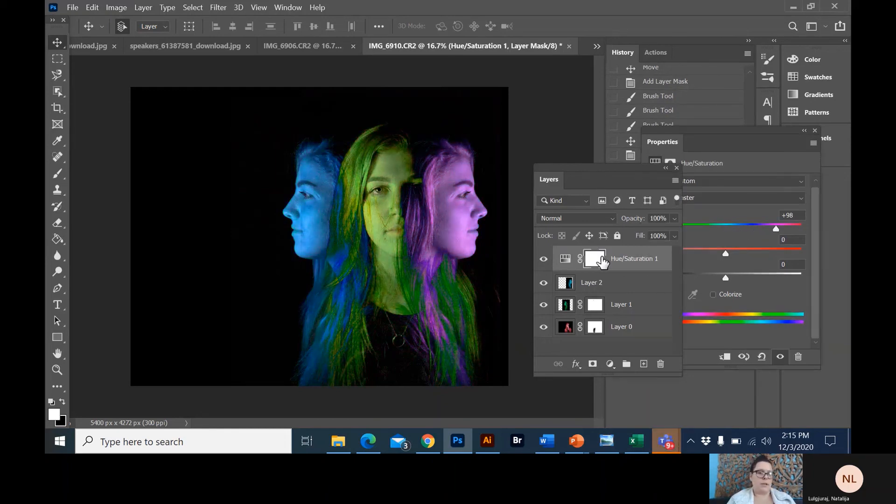
pyautogui.click(593, 263)
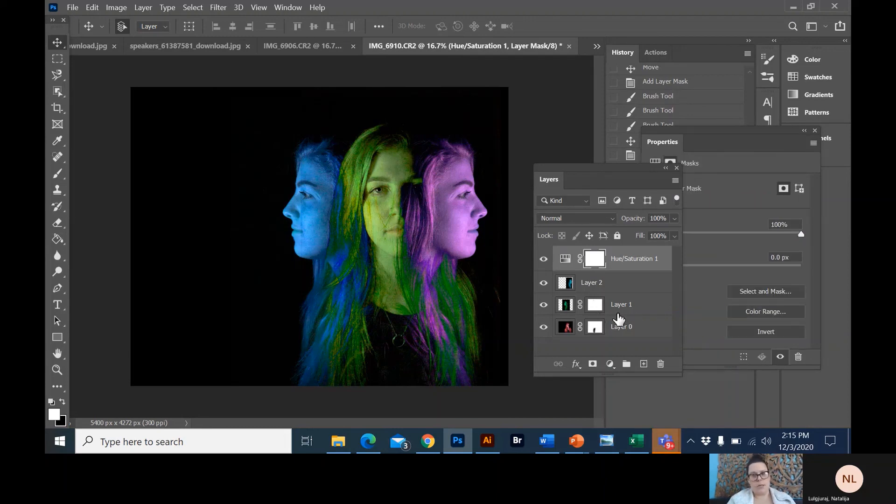
pyautogui.click(610, 260)
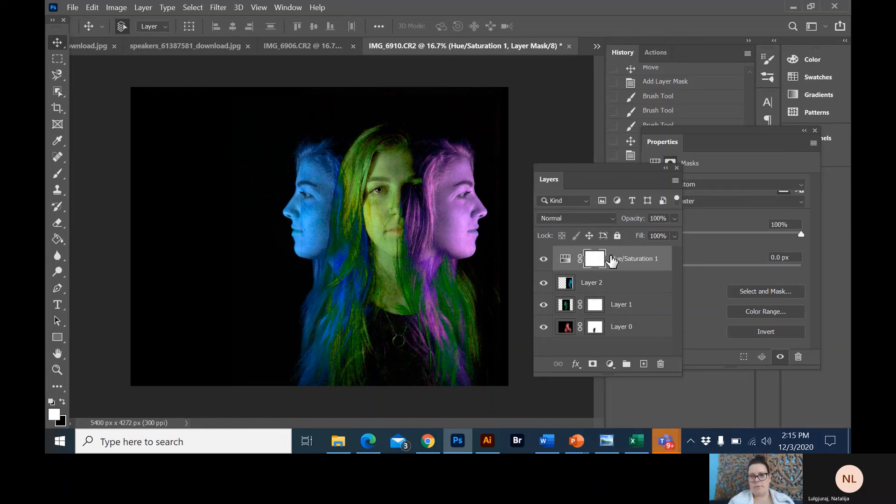
pyautogui.press('Delete')
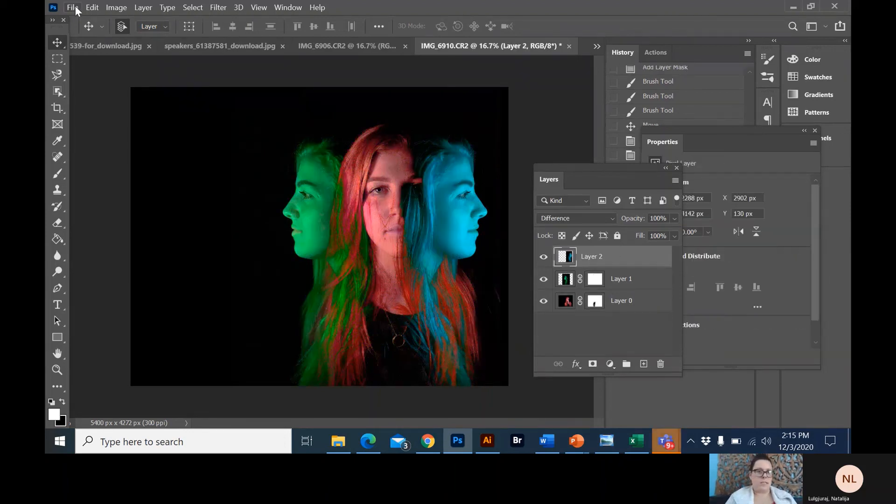
pyautogui.click(120, 9)
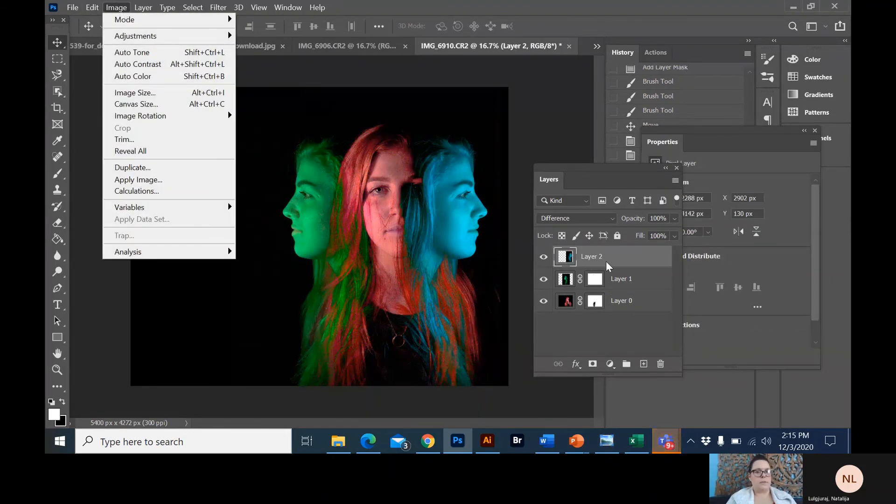
pyautogui.click(628, 314)
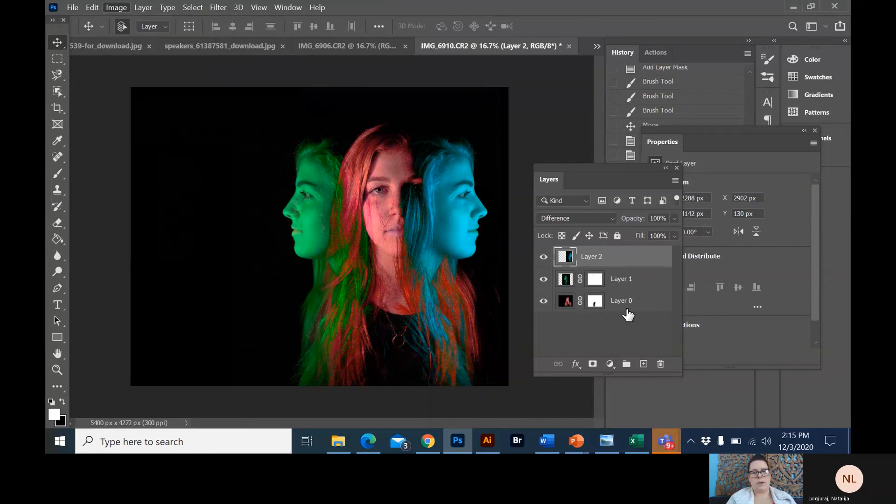
pyautogui.rightClick(629, 314)
pyautogui.press('Escape')
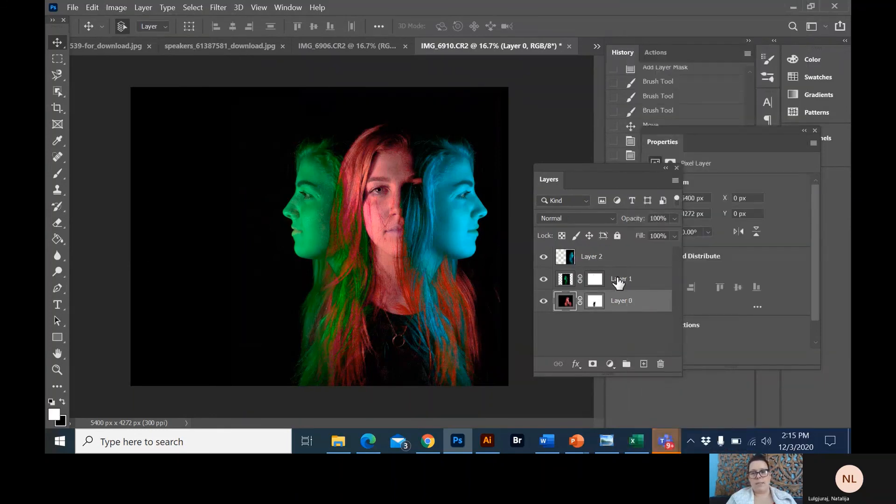
# Add a Black & White adjustment layer above Layer 2 and lower its opacity to 59%
pyautogui.click(632, 256)
pyautogui.click(611, 363)
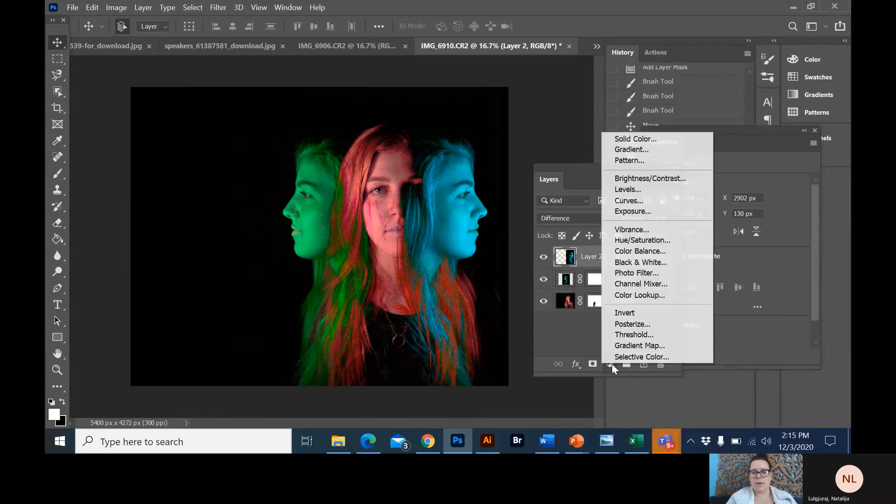
pyautogui.click(640, 262)
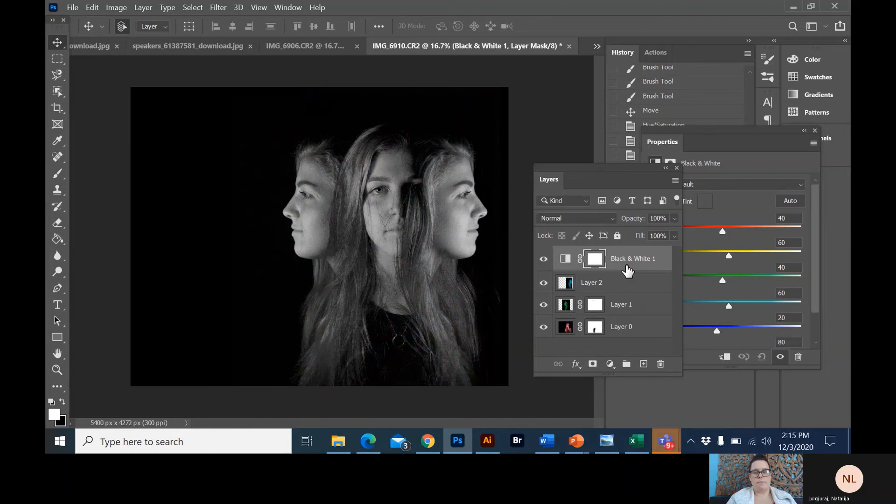
pyautogui.click(633, 256)
pyautogui.moveTo(673, 219); pyautogui.dragTo(649, 230)
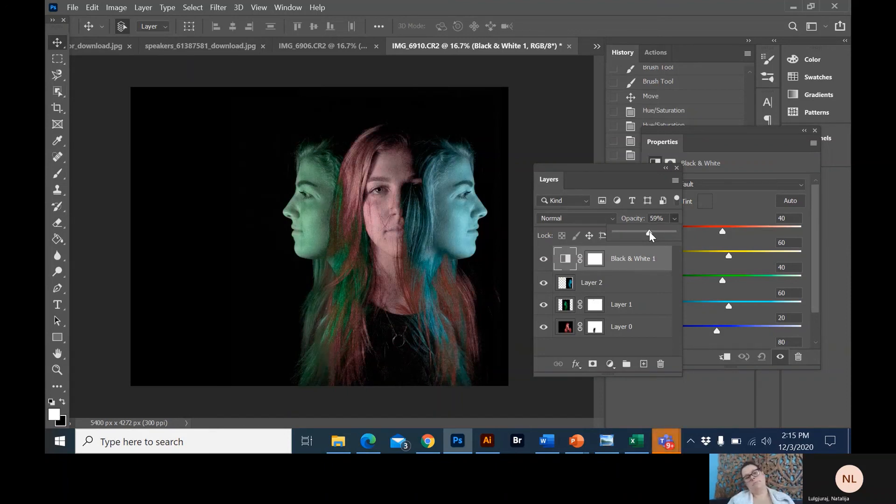